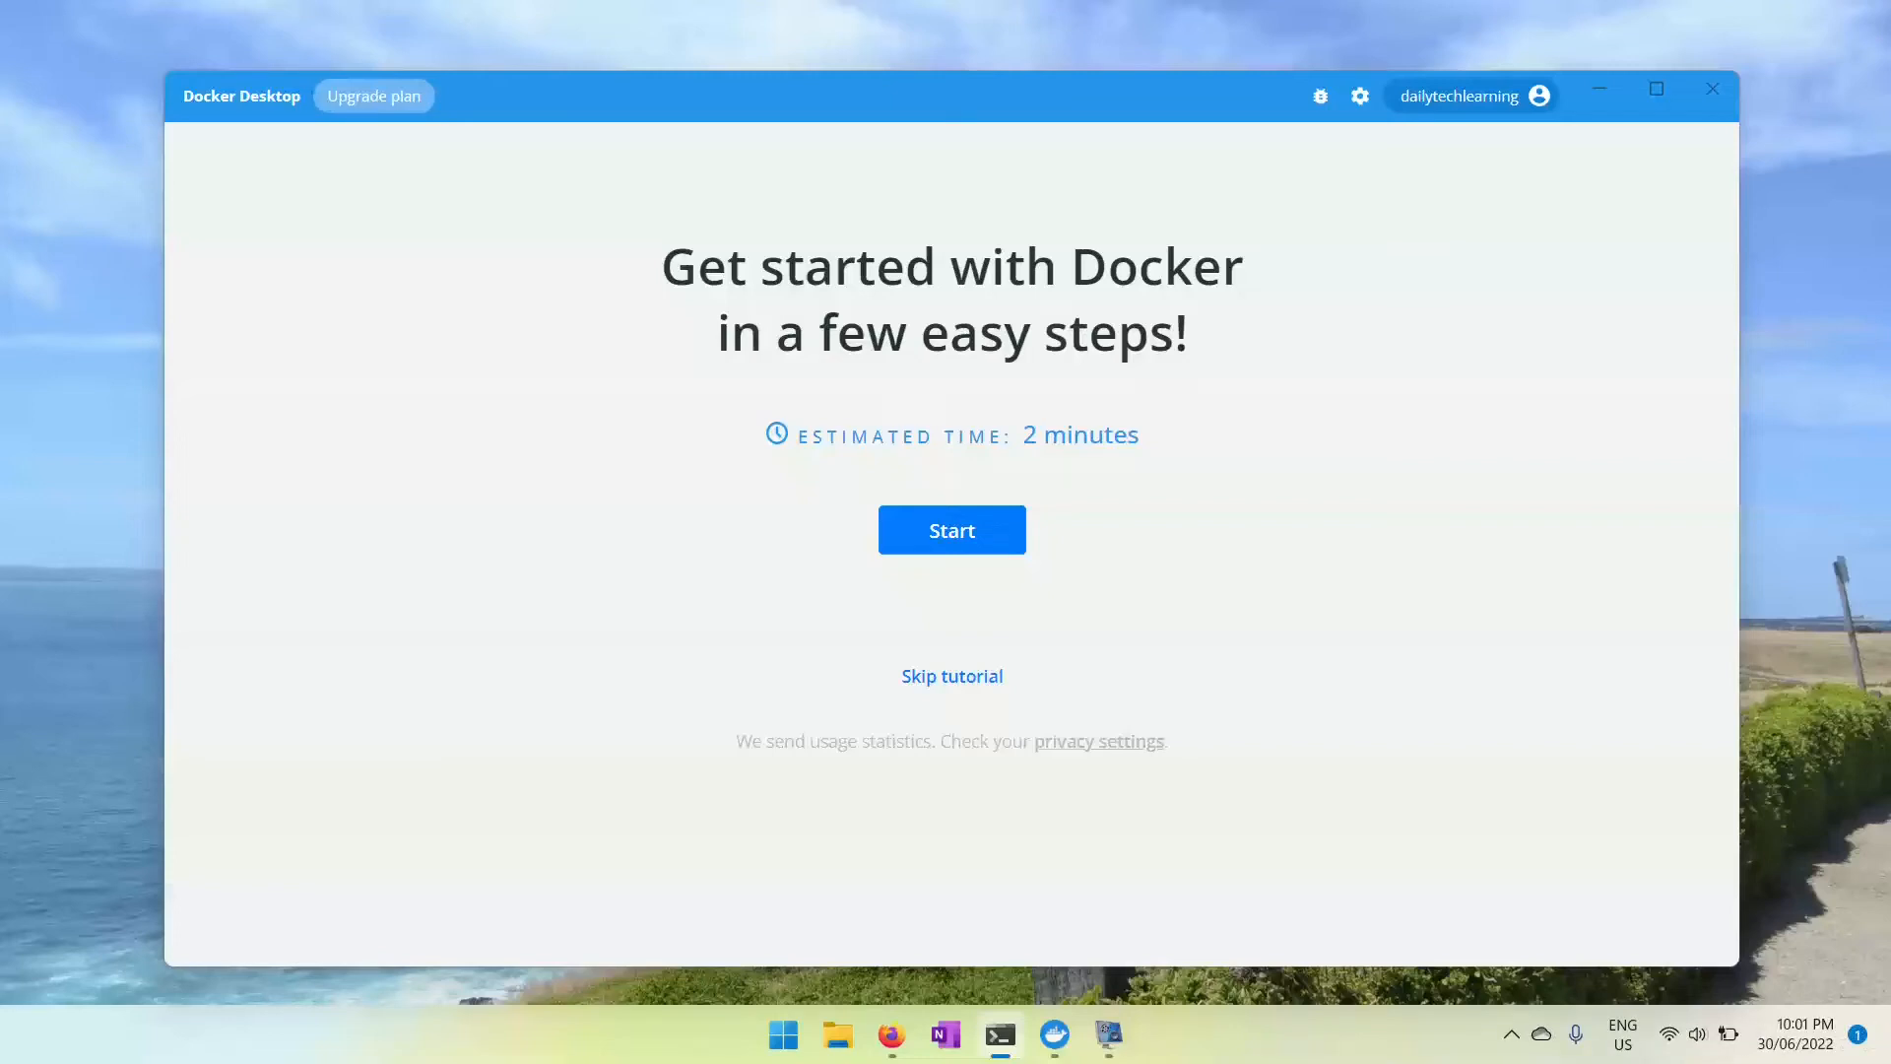
Bring Docker Desktop forward, launch Task Manager and end the Docker Desktop app
left_click_drag(1605, 612, 1578, 346)
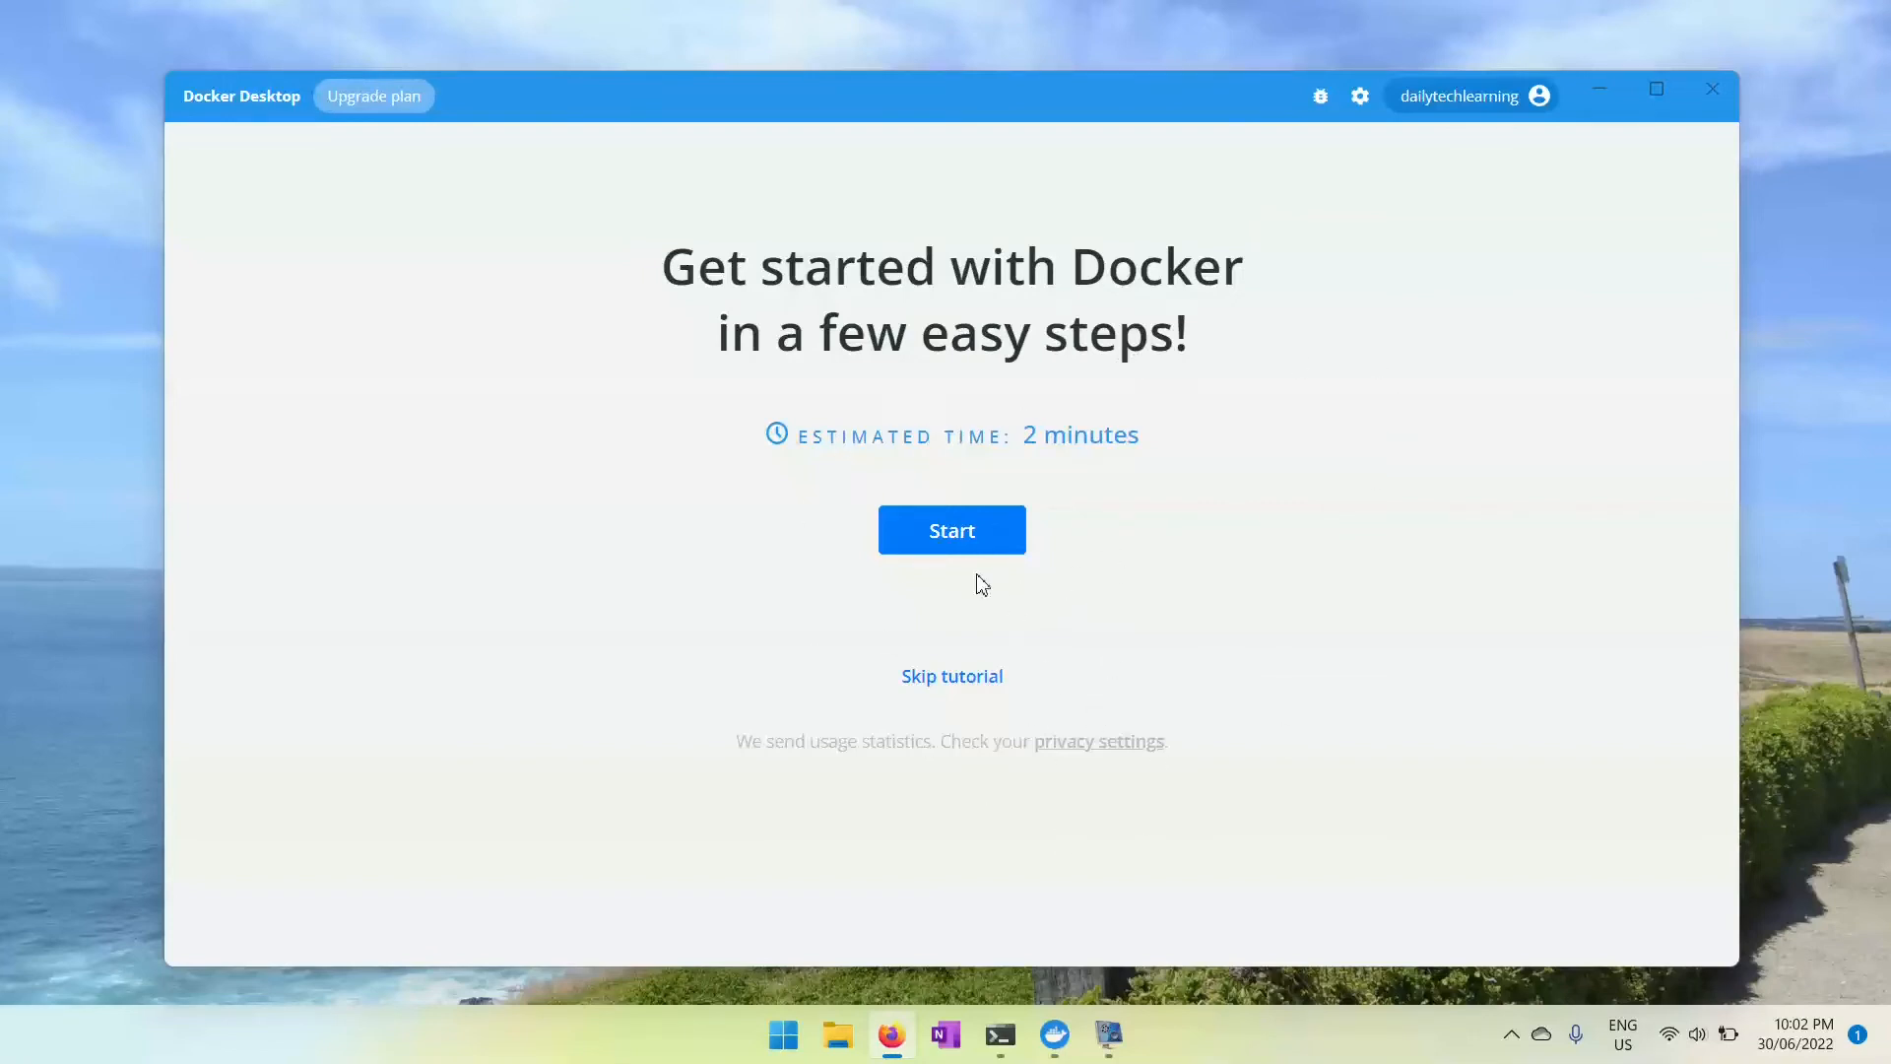
left_click(1225, 683)
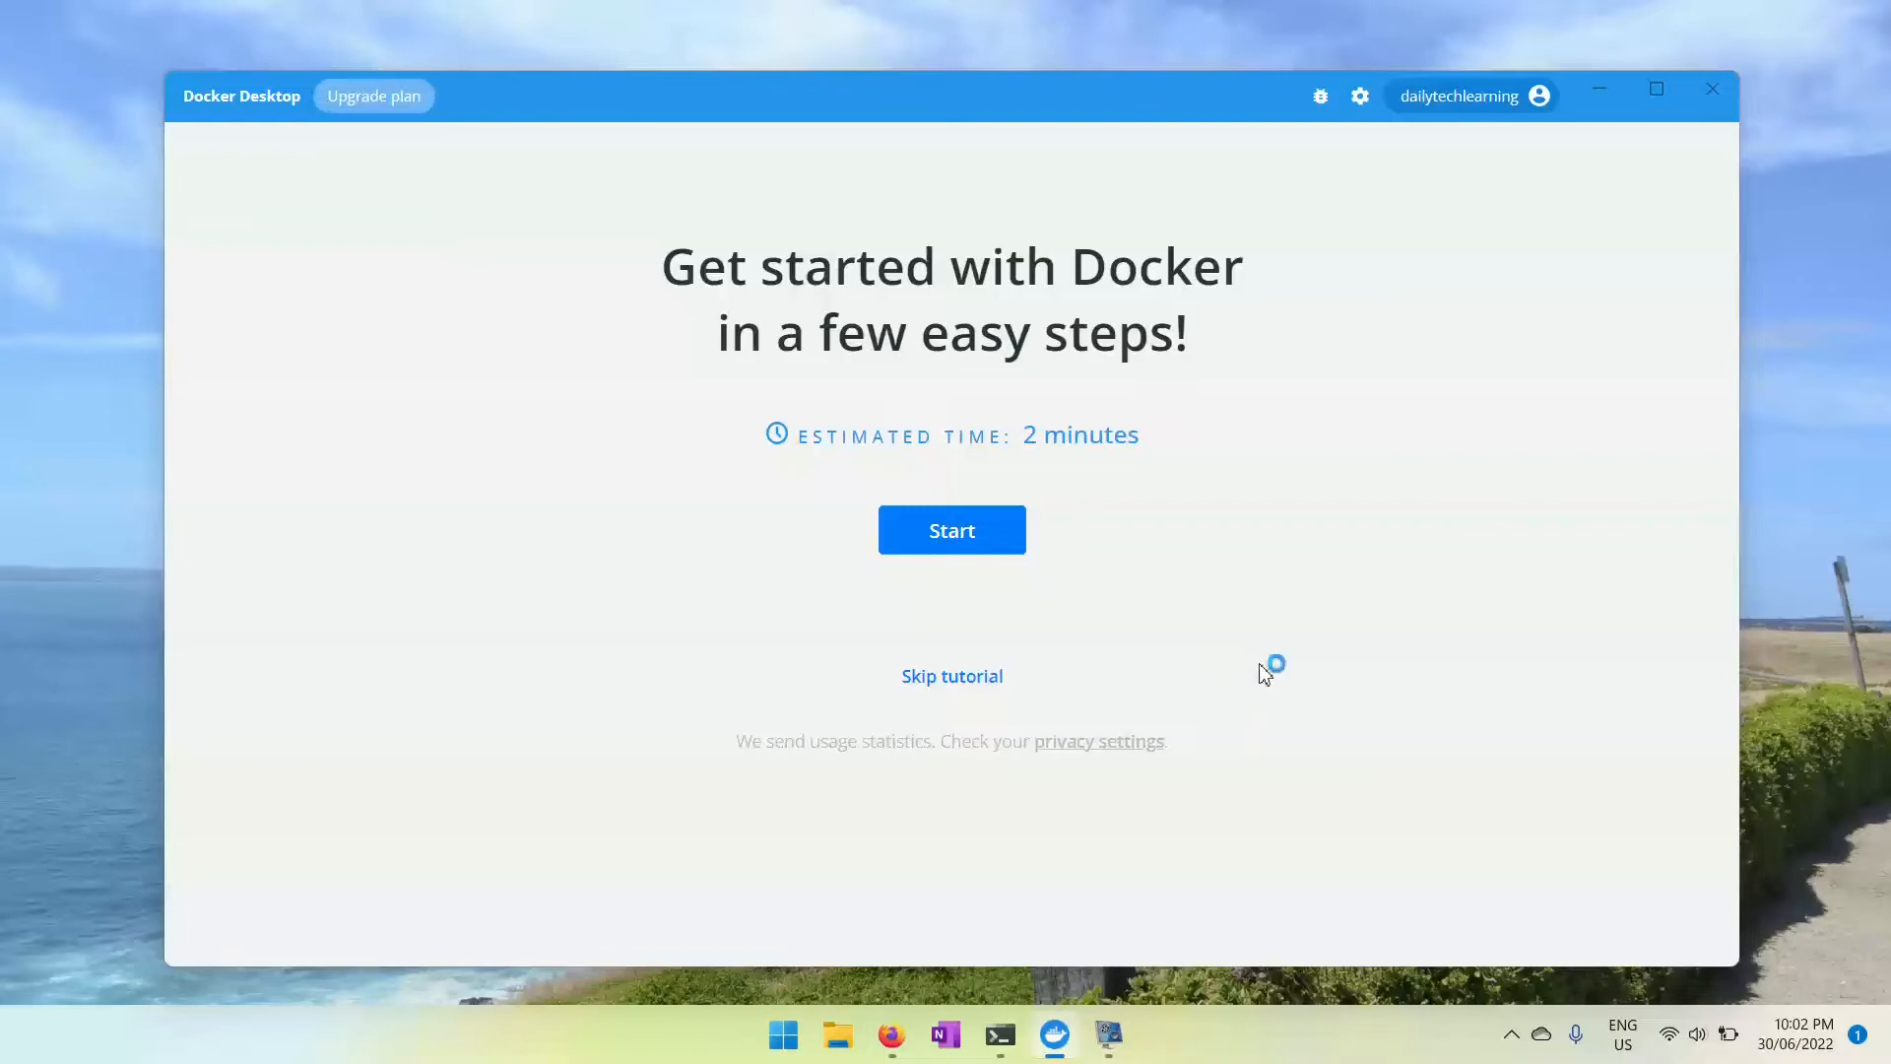
key("ctrl+shift+Escape")
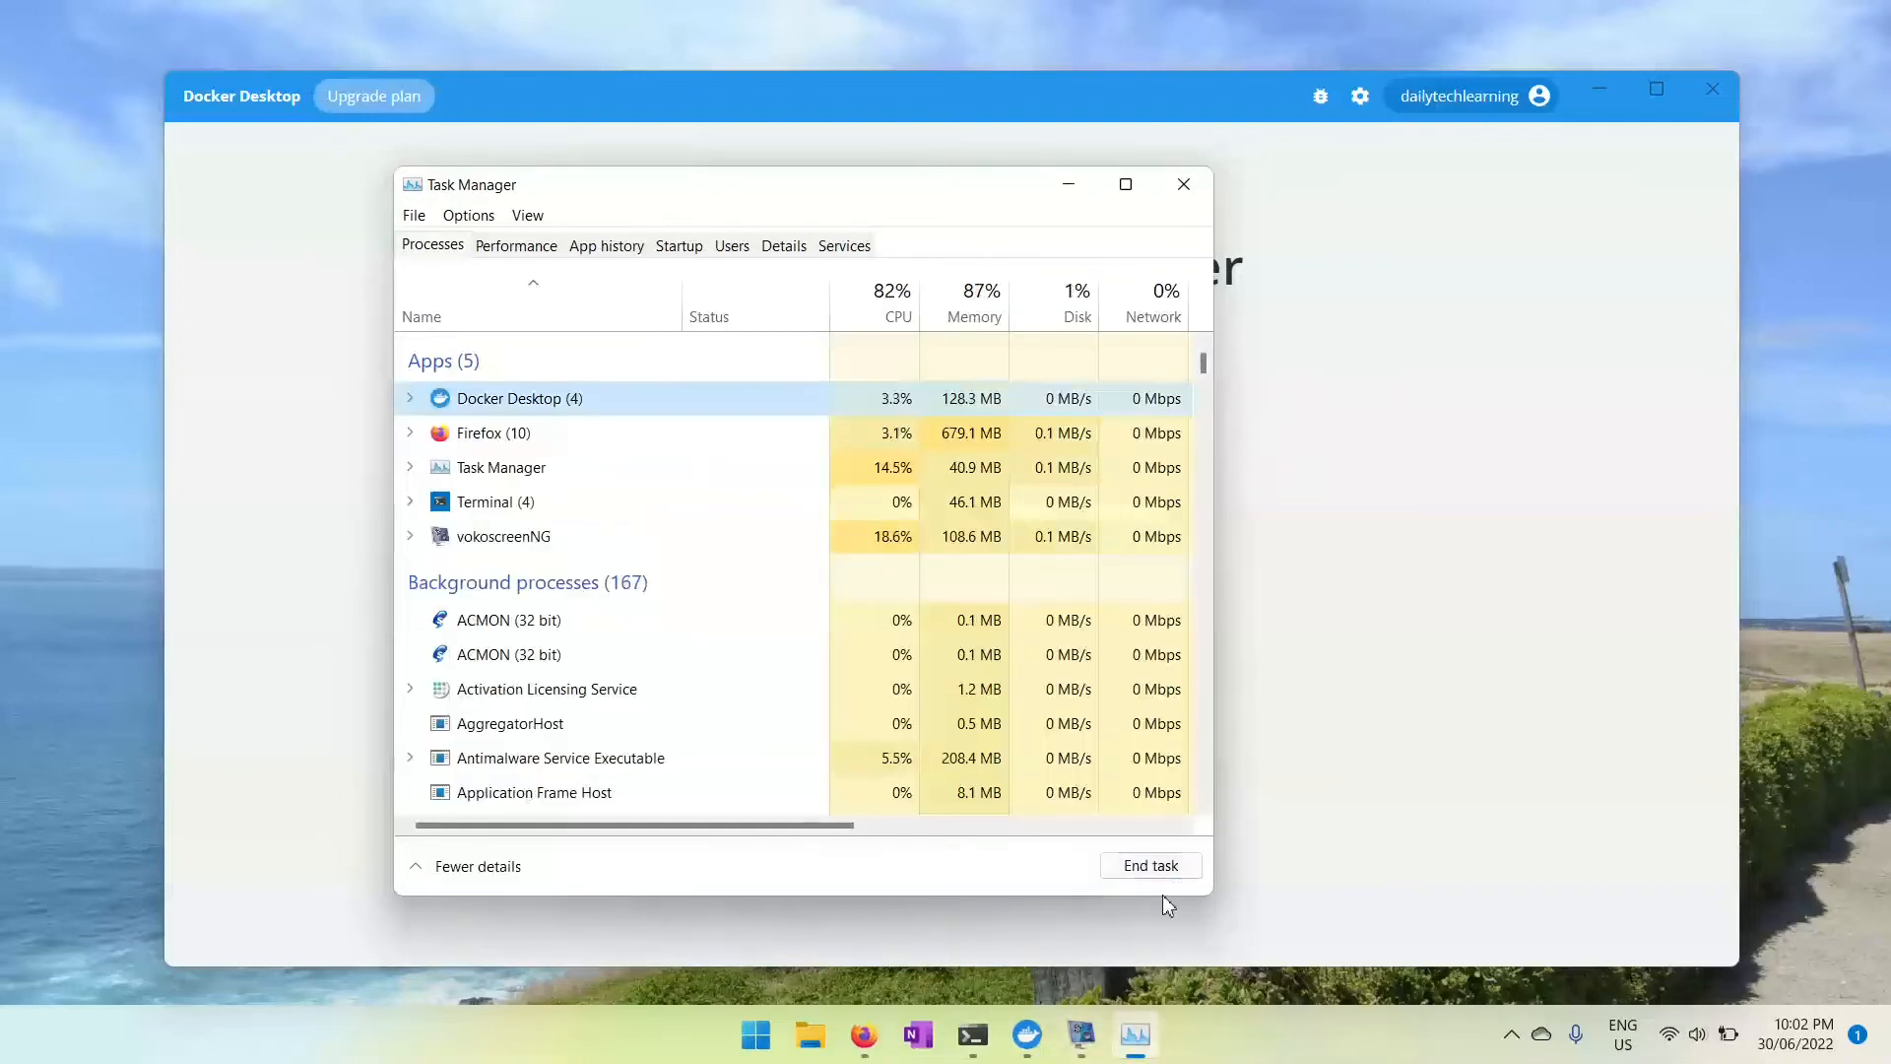
left_click(1157, 870)
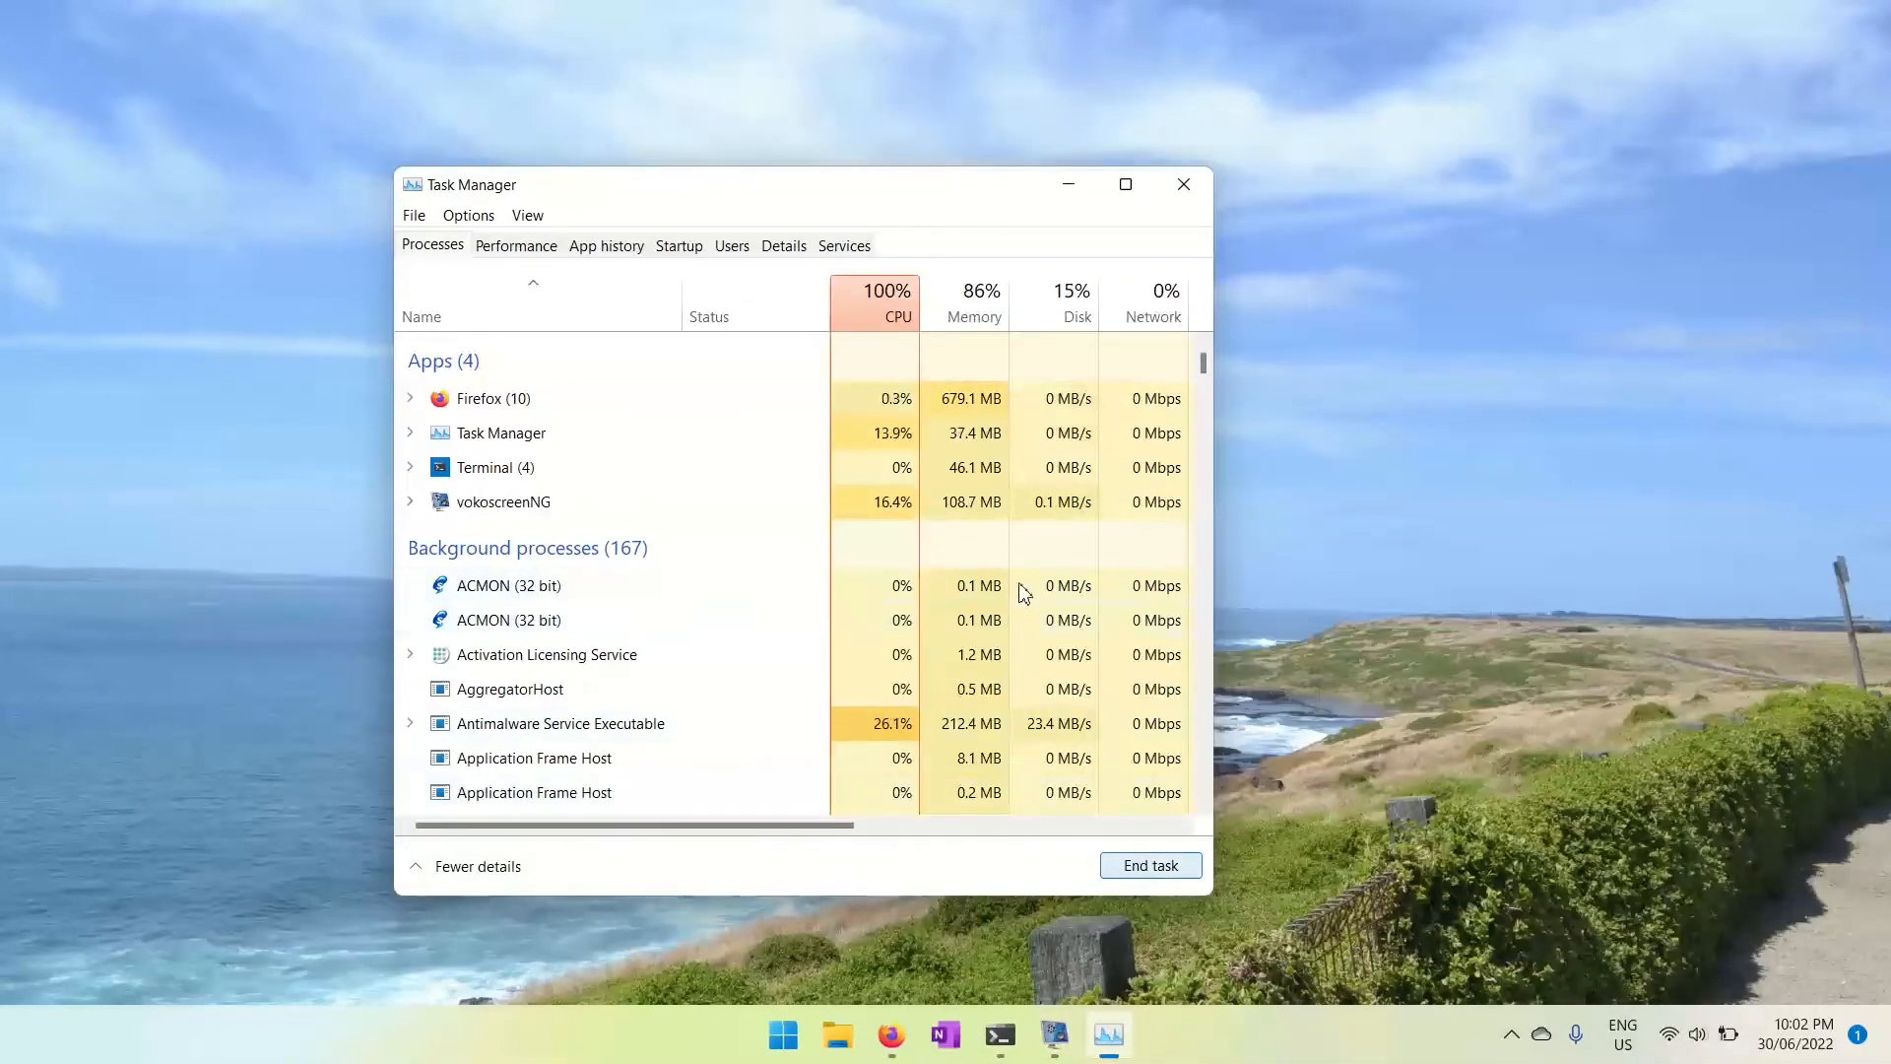
left_click_drag(1205, 365, 1197, 806)
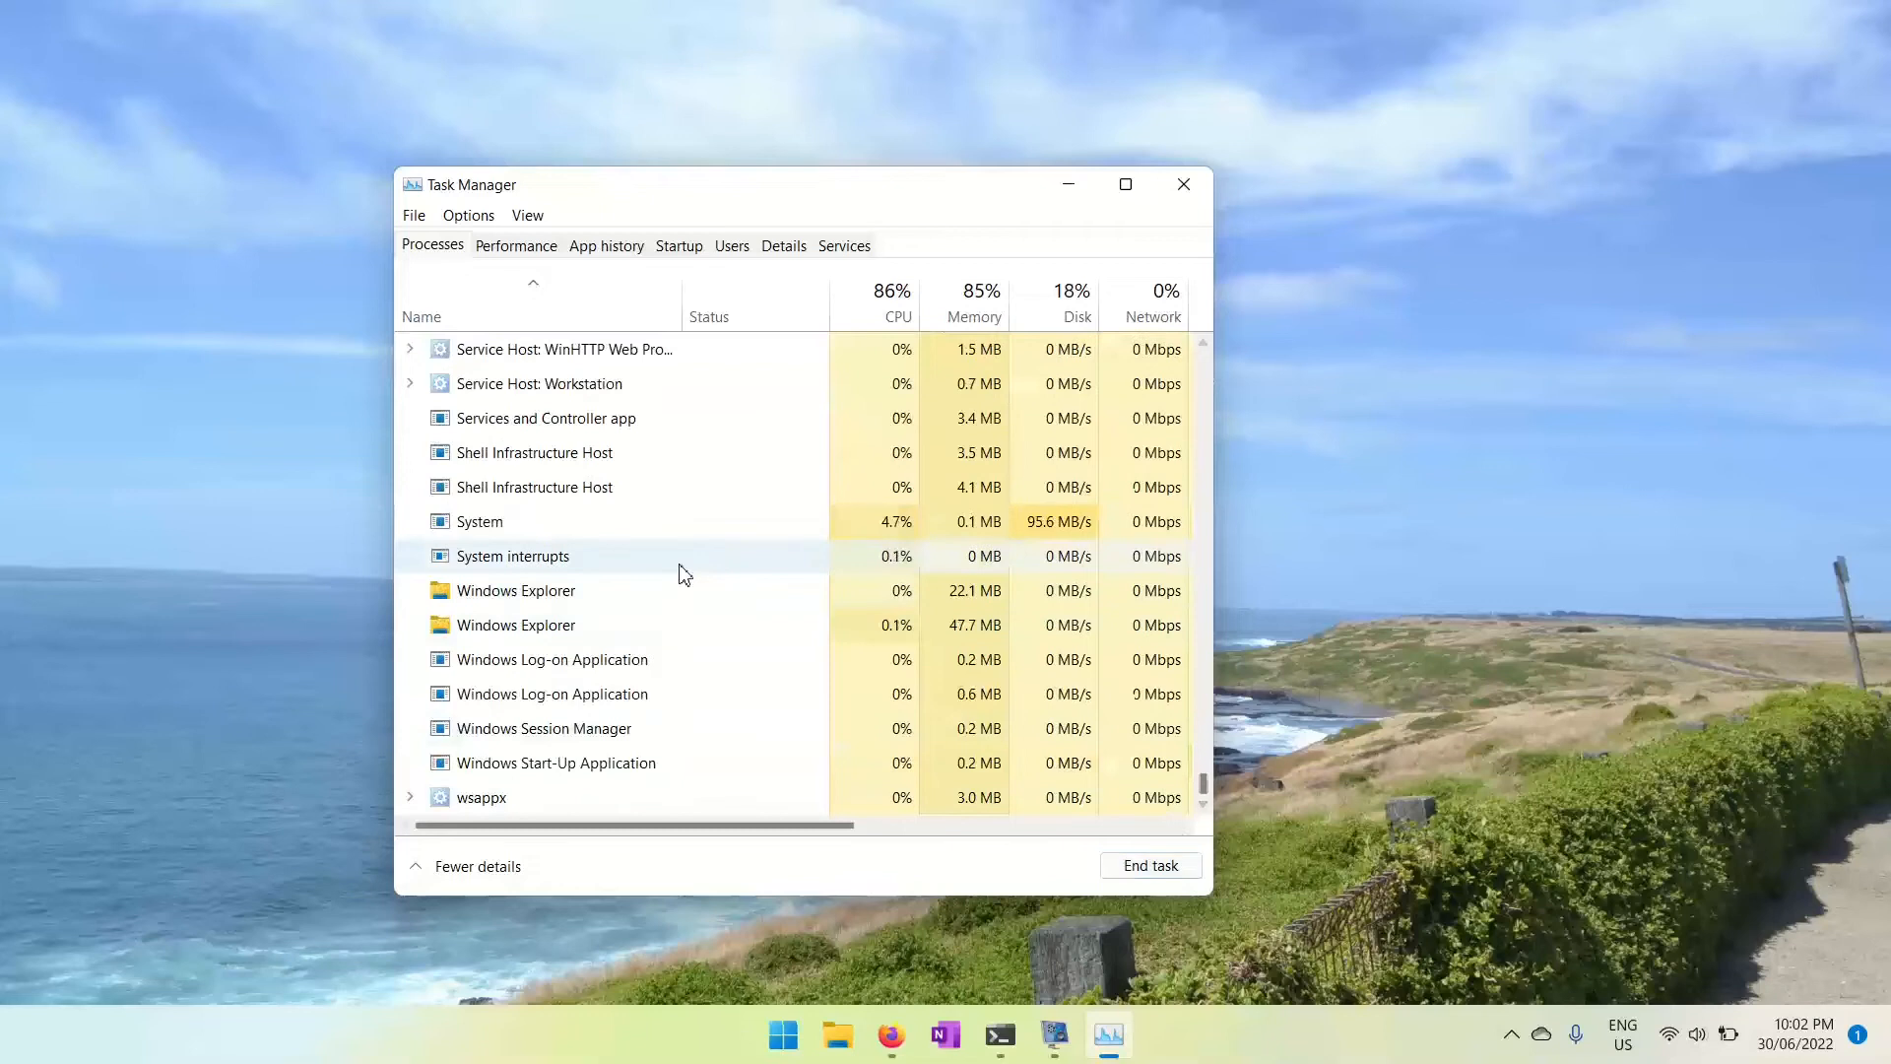
scroll(684, 573, "up", 15)
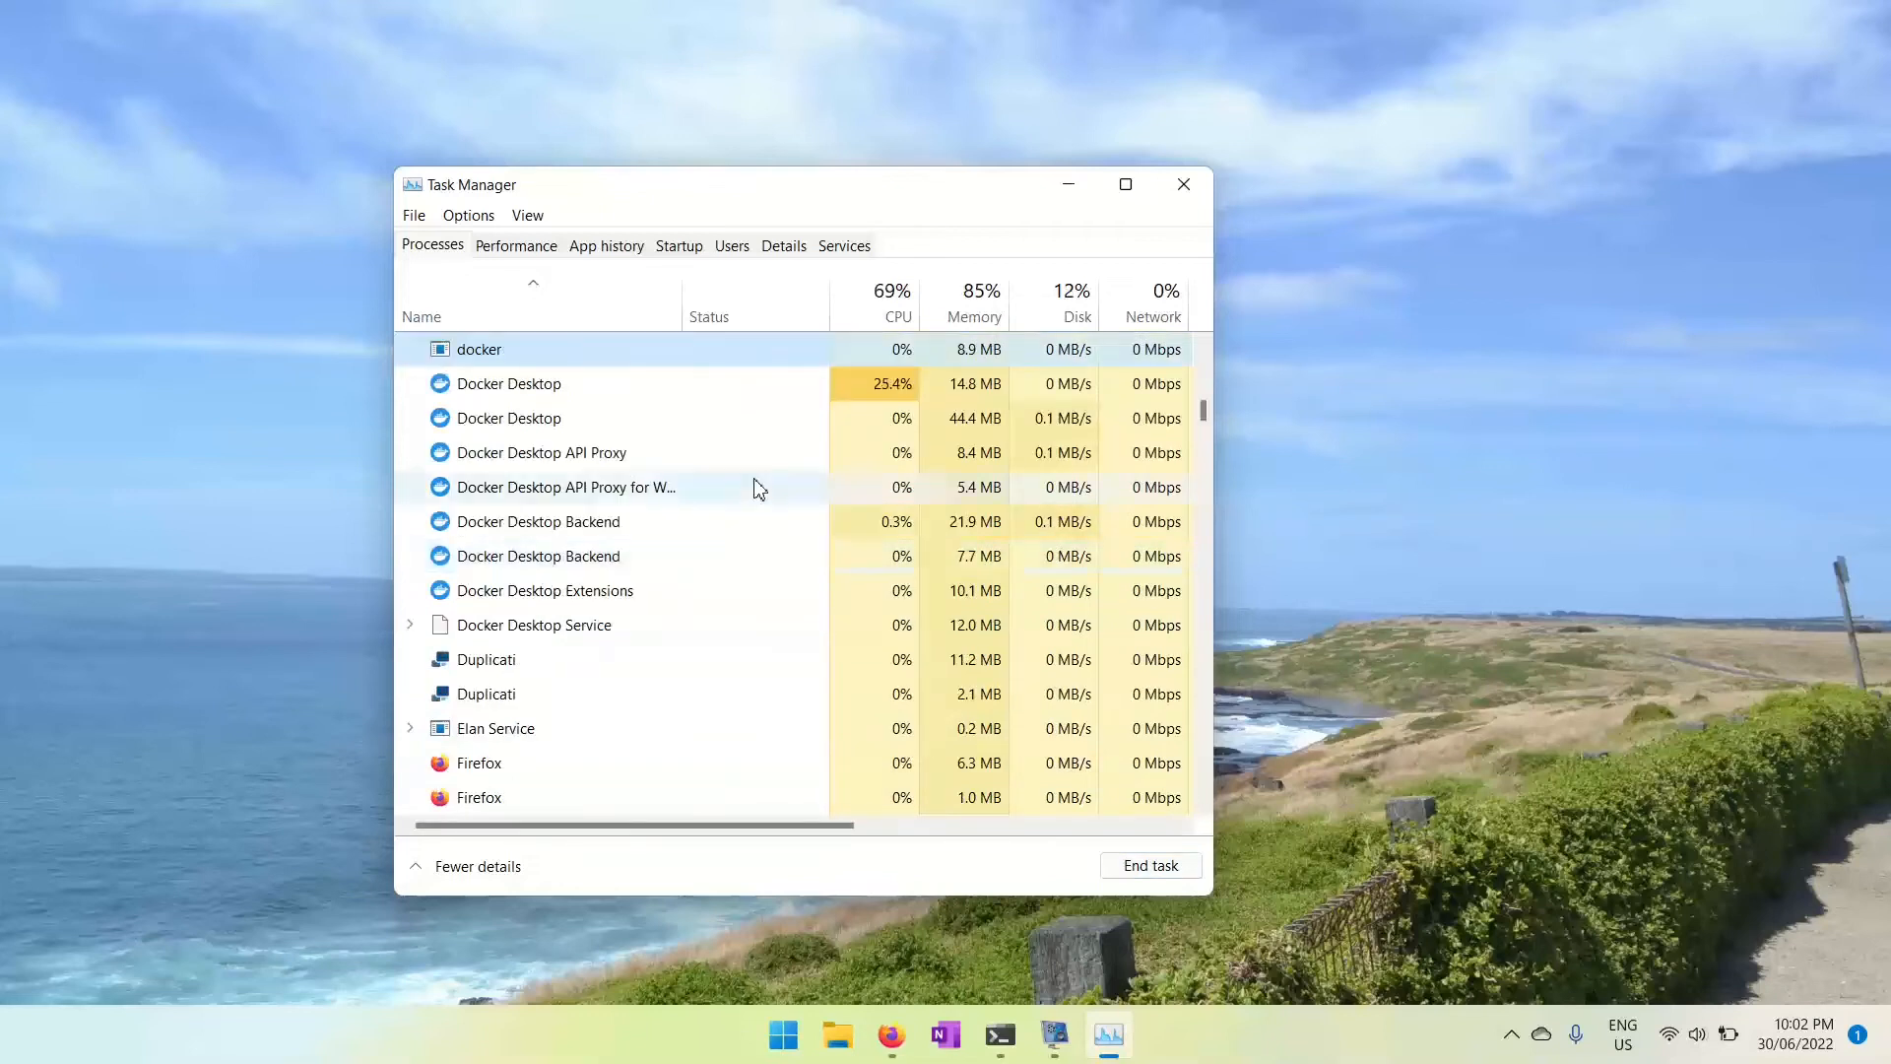
End the remaining Docker Desktop background processes, checking the tray icons, then close Task Manager
left_click(636, 394)
left_click(1511, 1035)
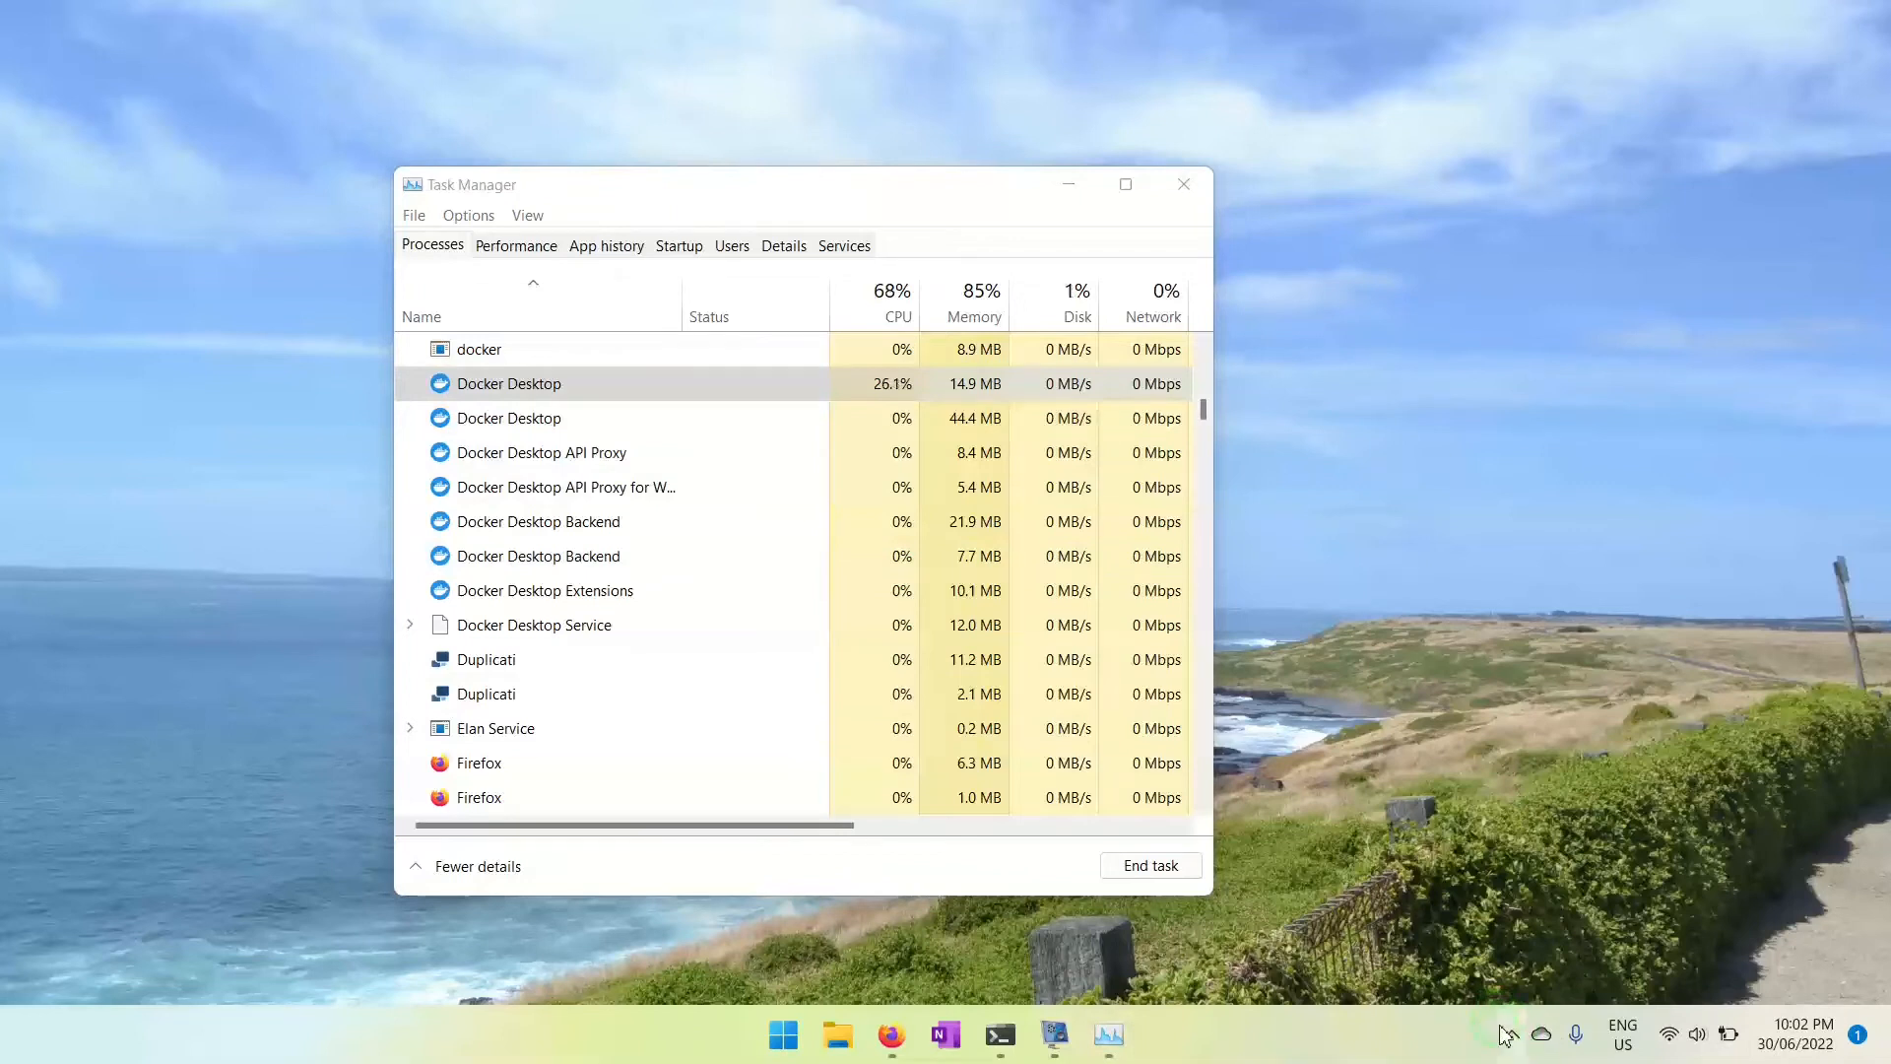
left_click(1512, 1035)
left_click(588, 393)
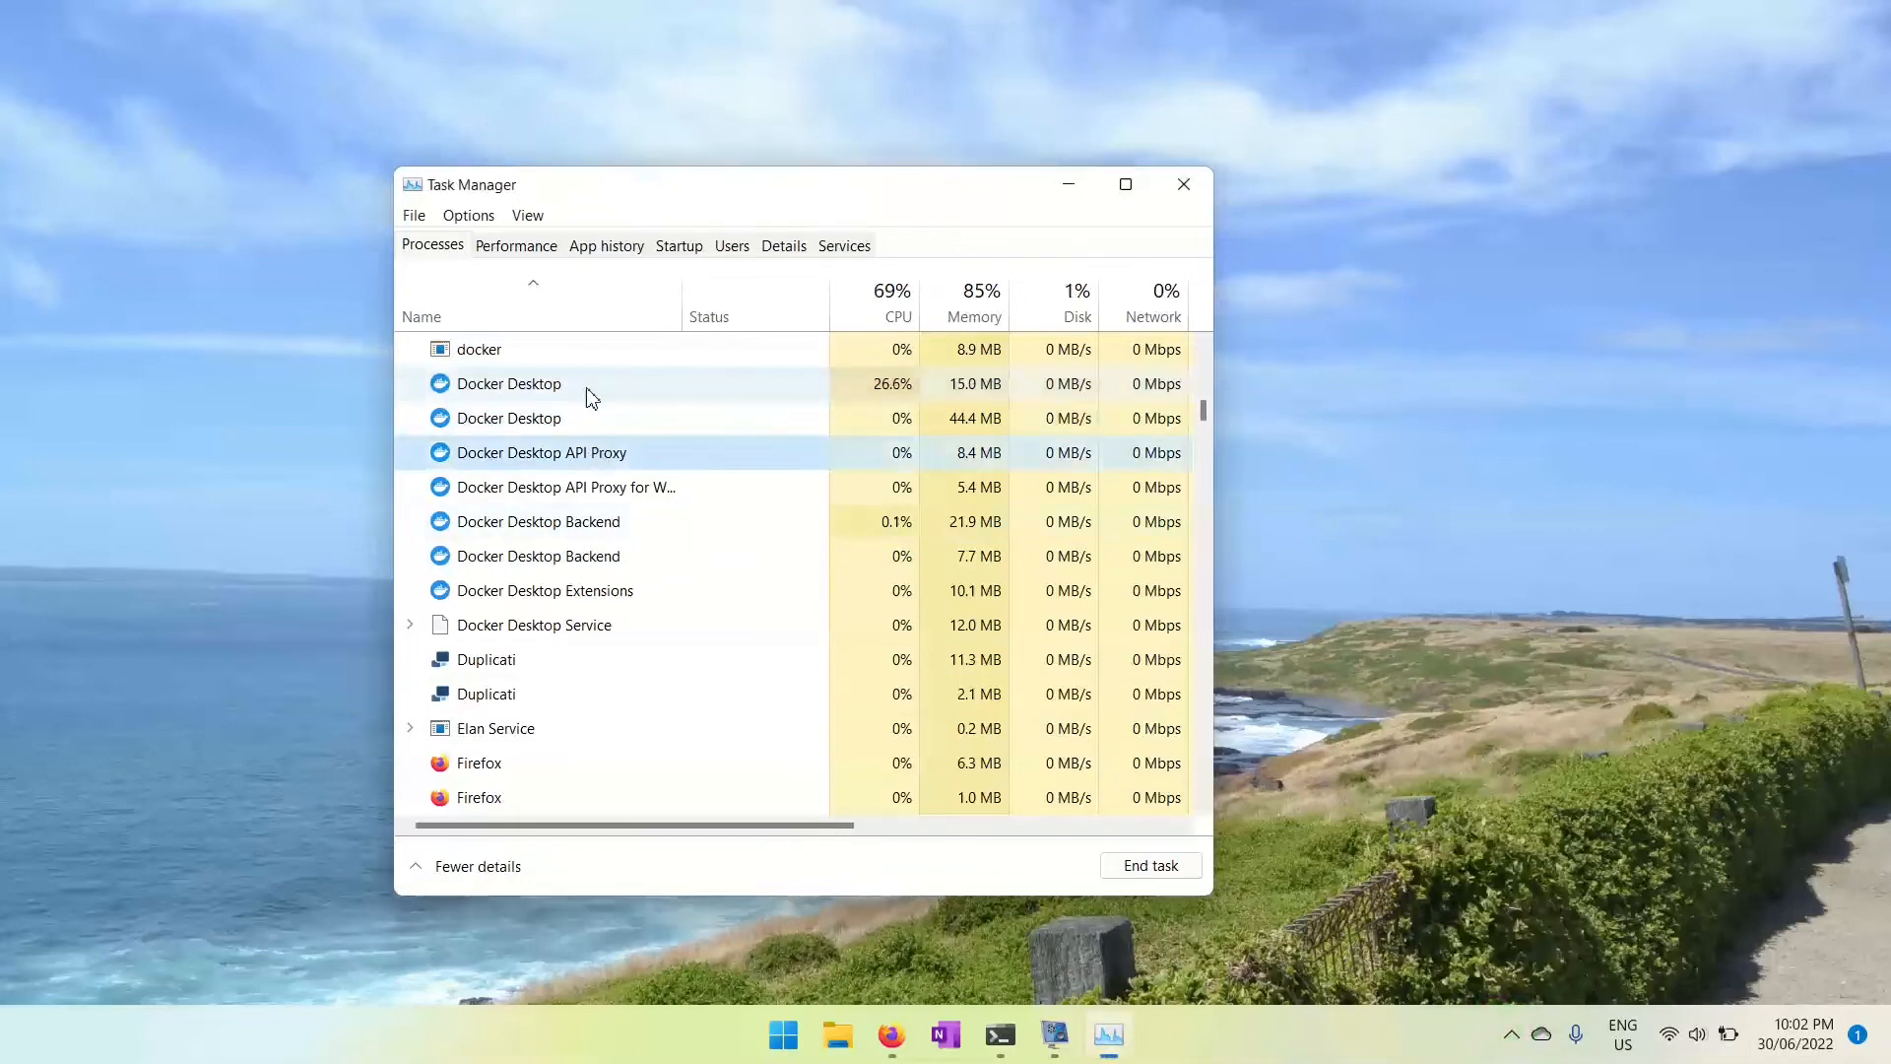
left_click(1142, 884)
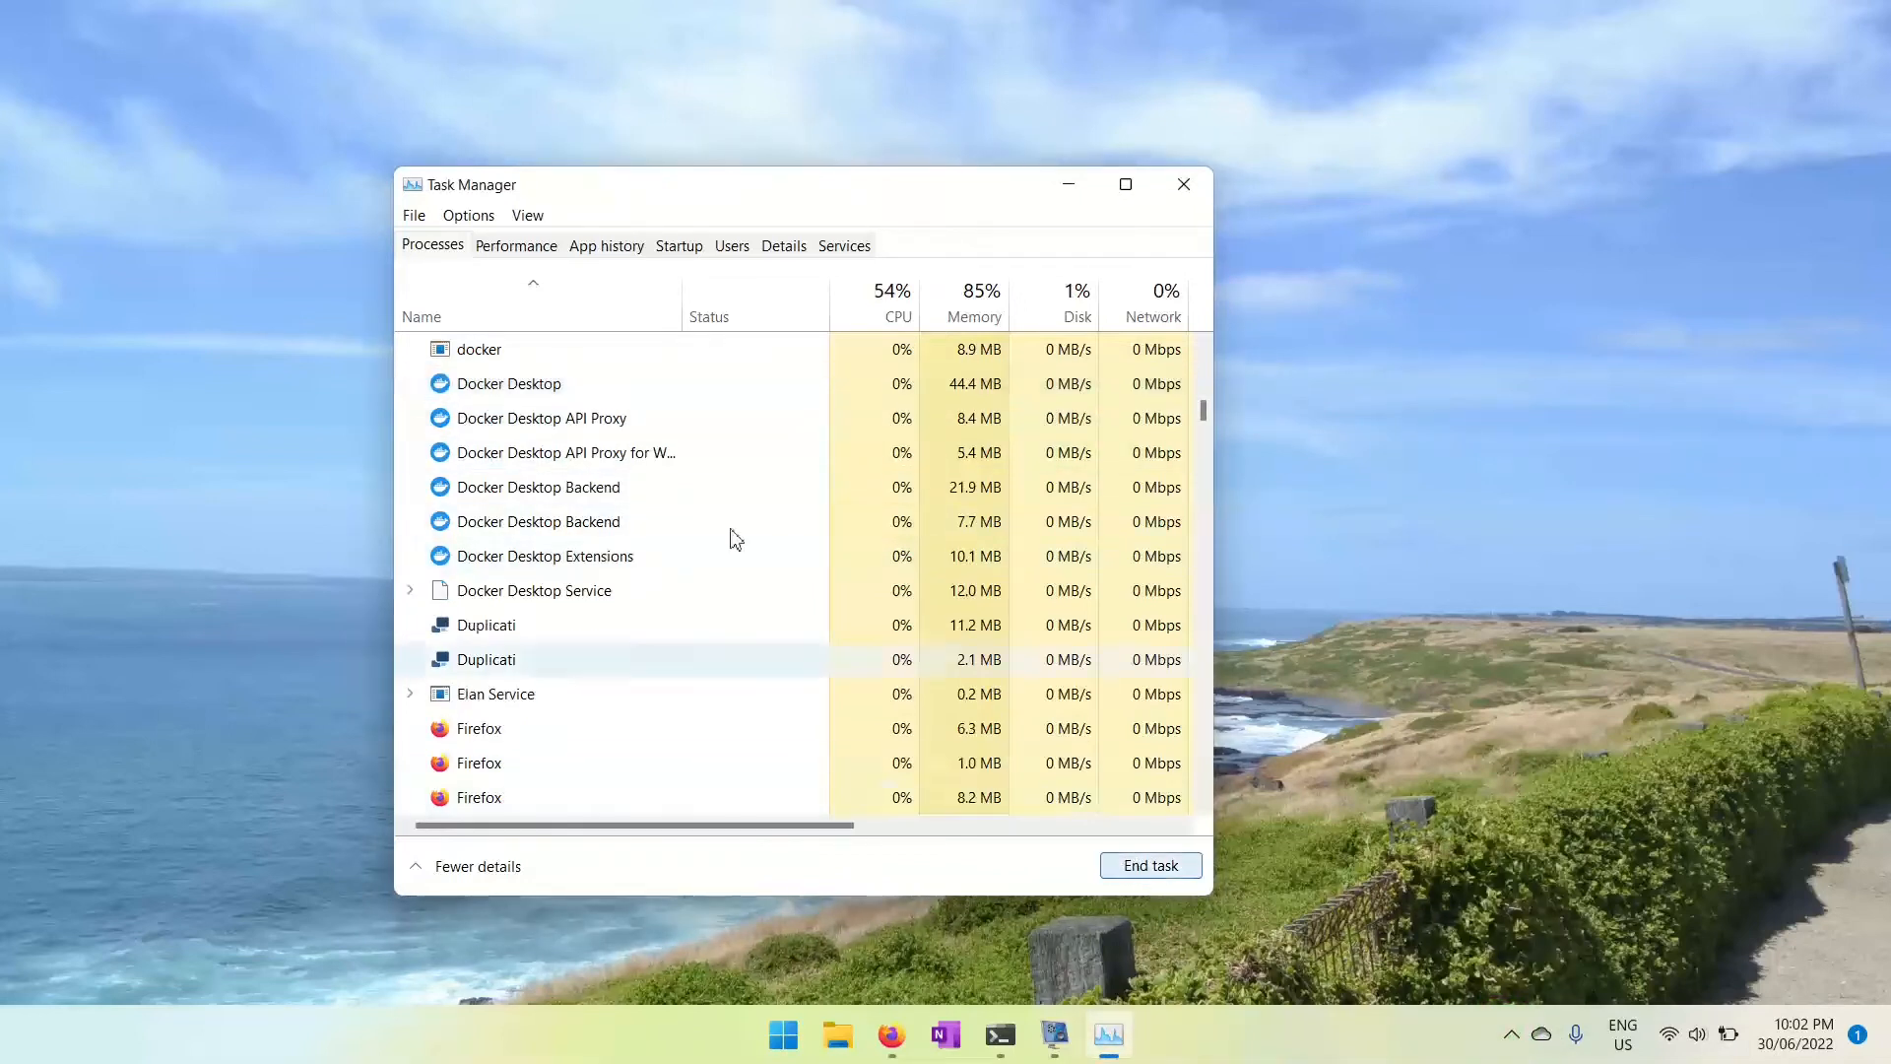
left_click(587, 385)
left_click(1174, 882)
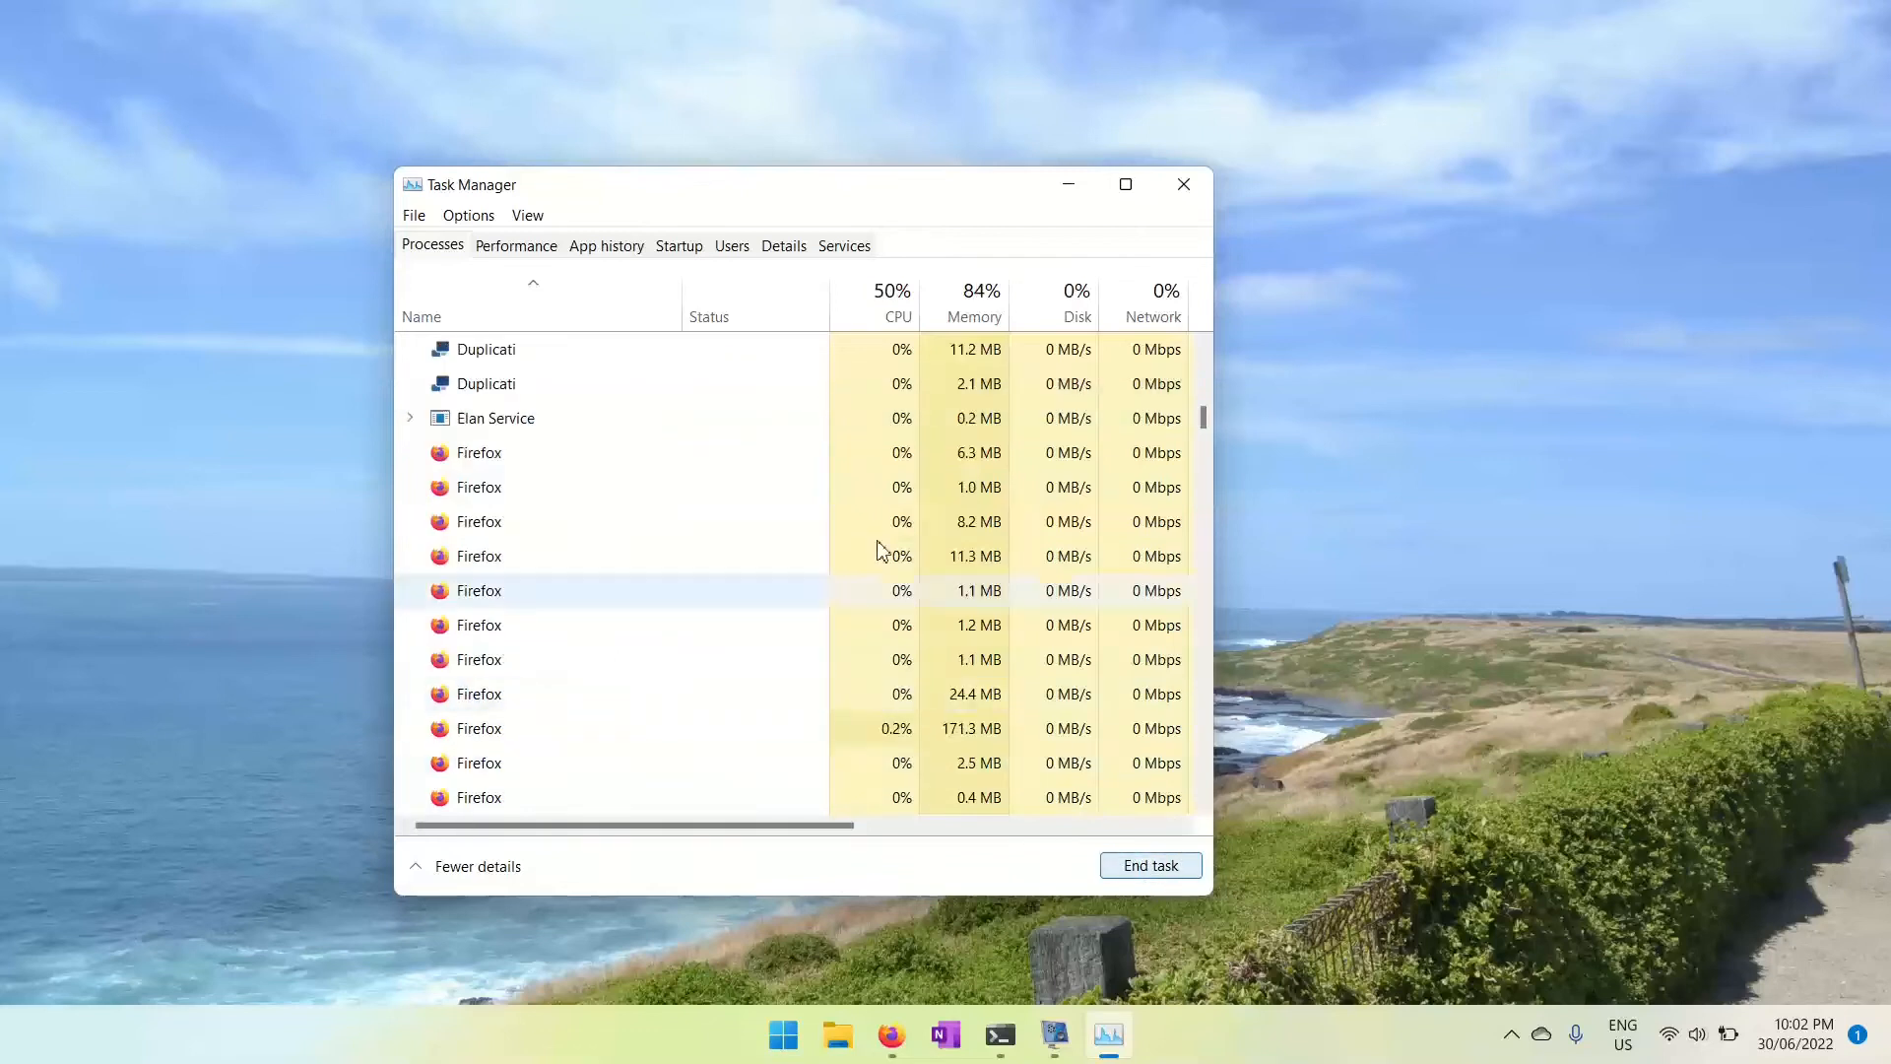
left_click(1184, 185)
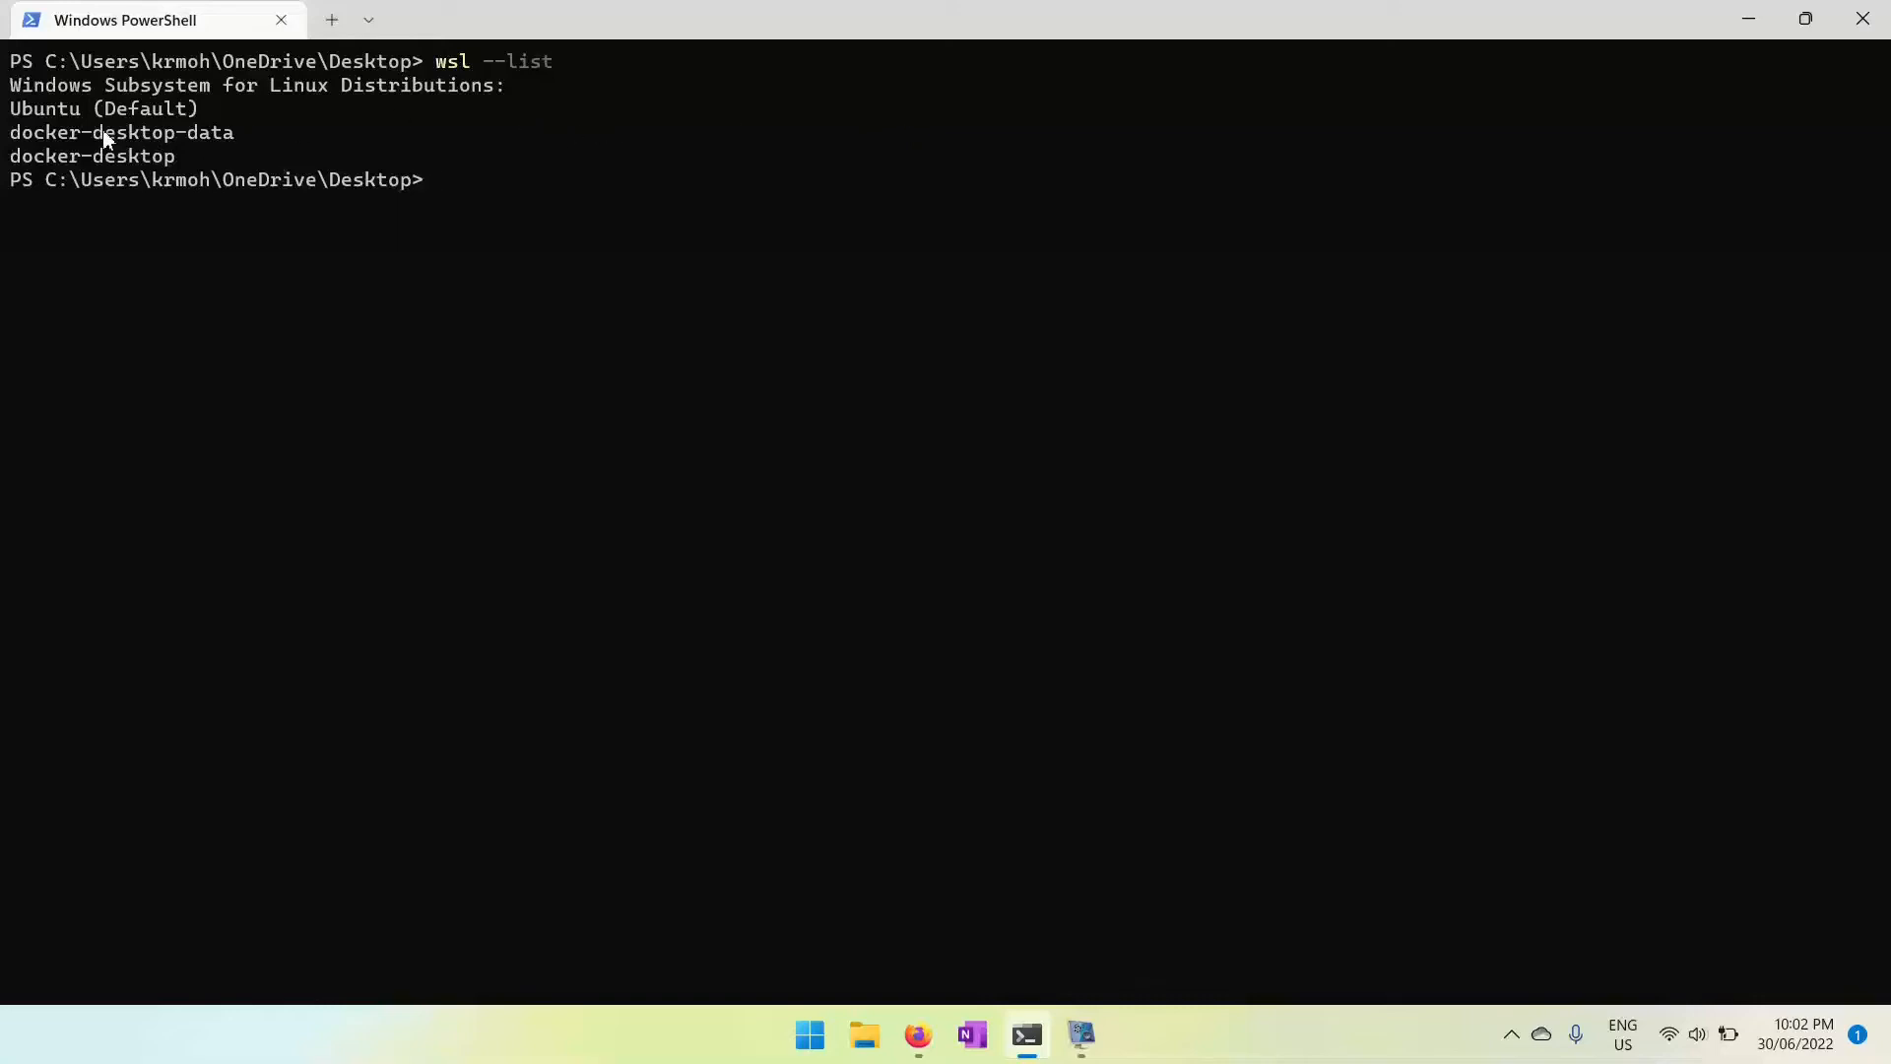
left_click_drag(19, 127, 154, 164)
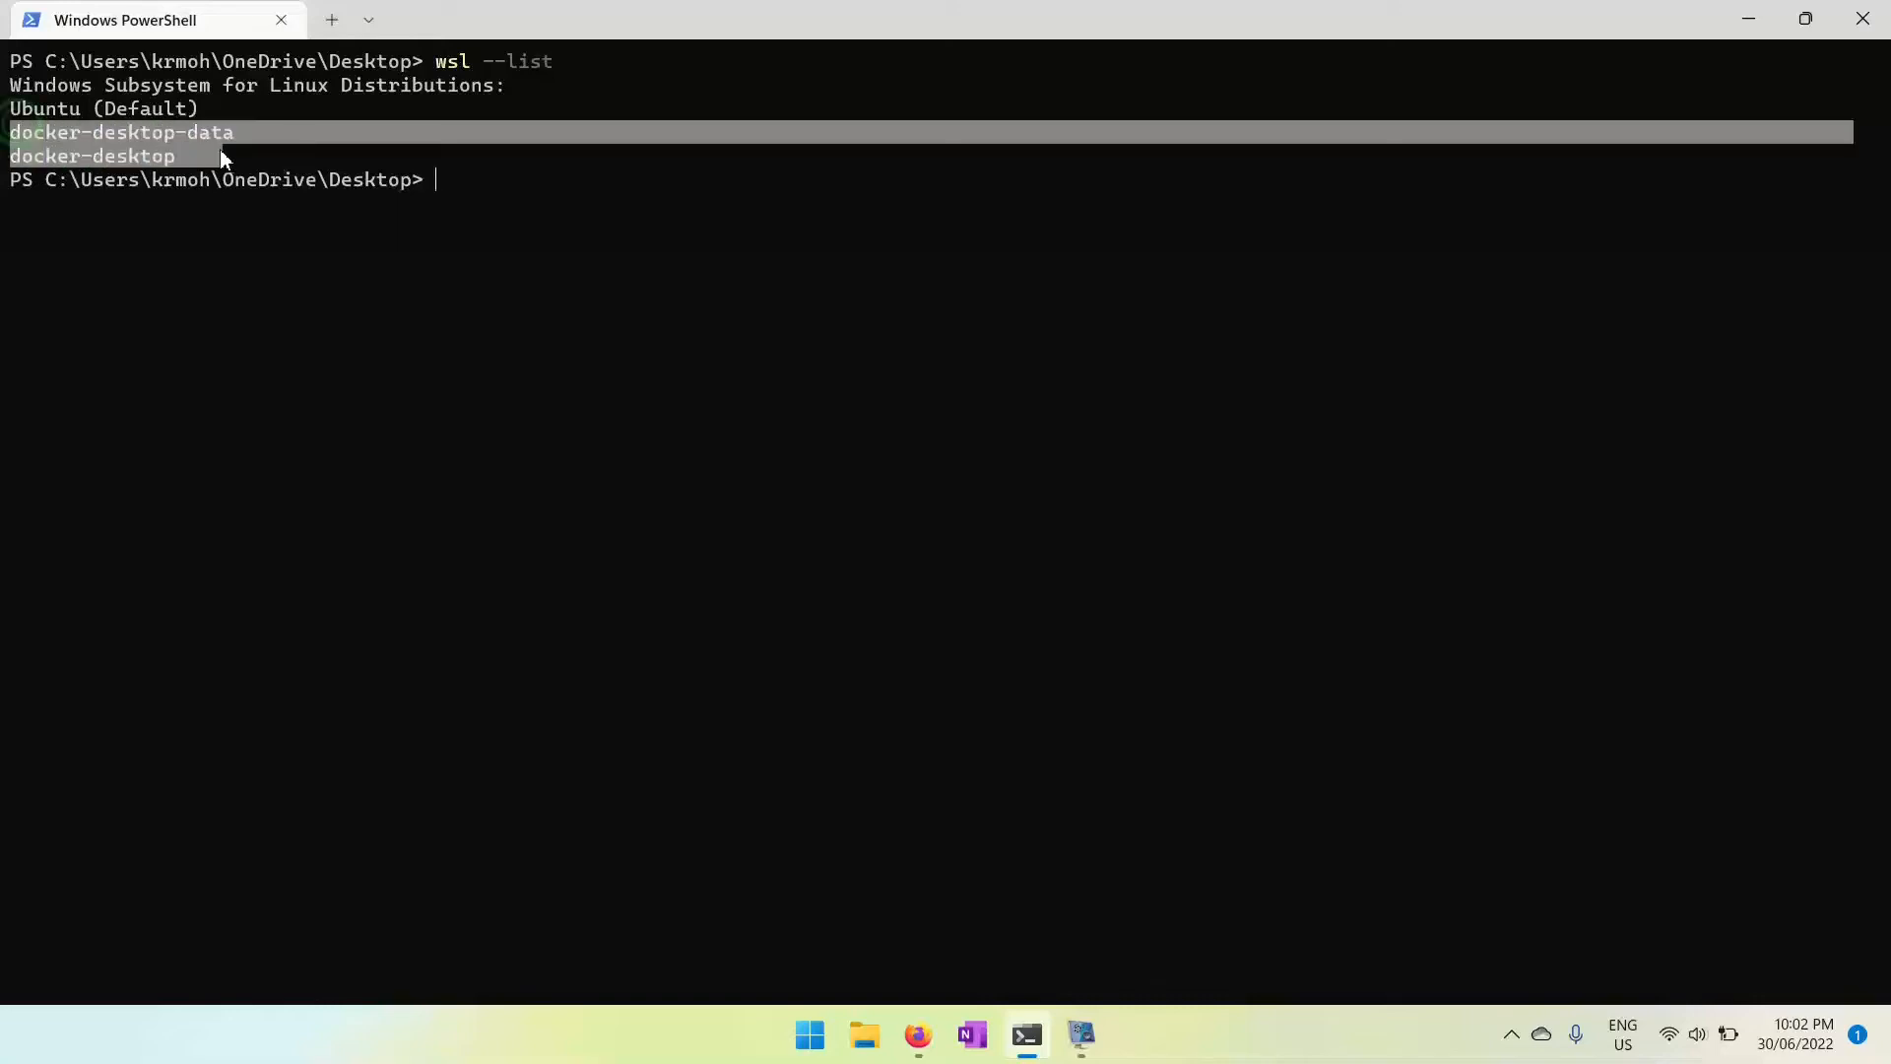
right_click(180, 163)
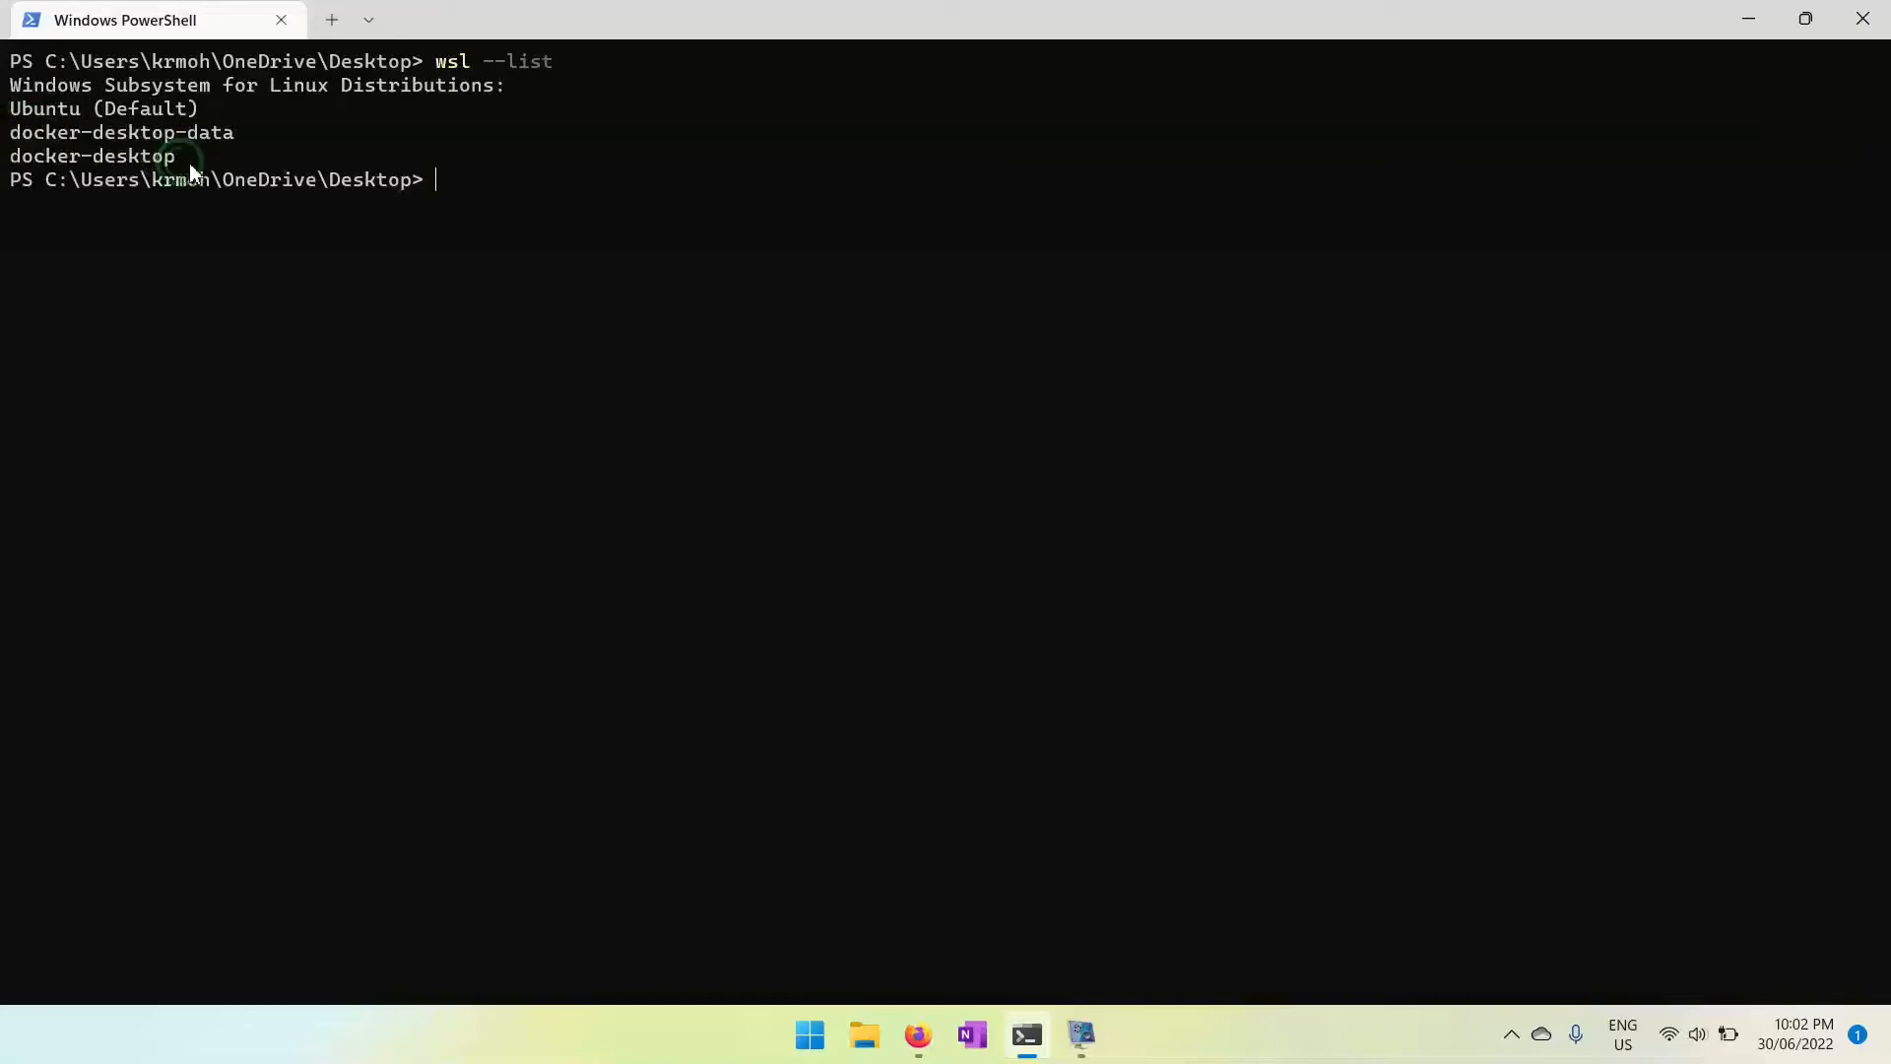
left_click_drag(11, 111, 88, 111)
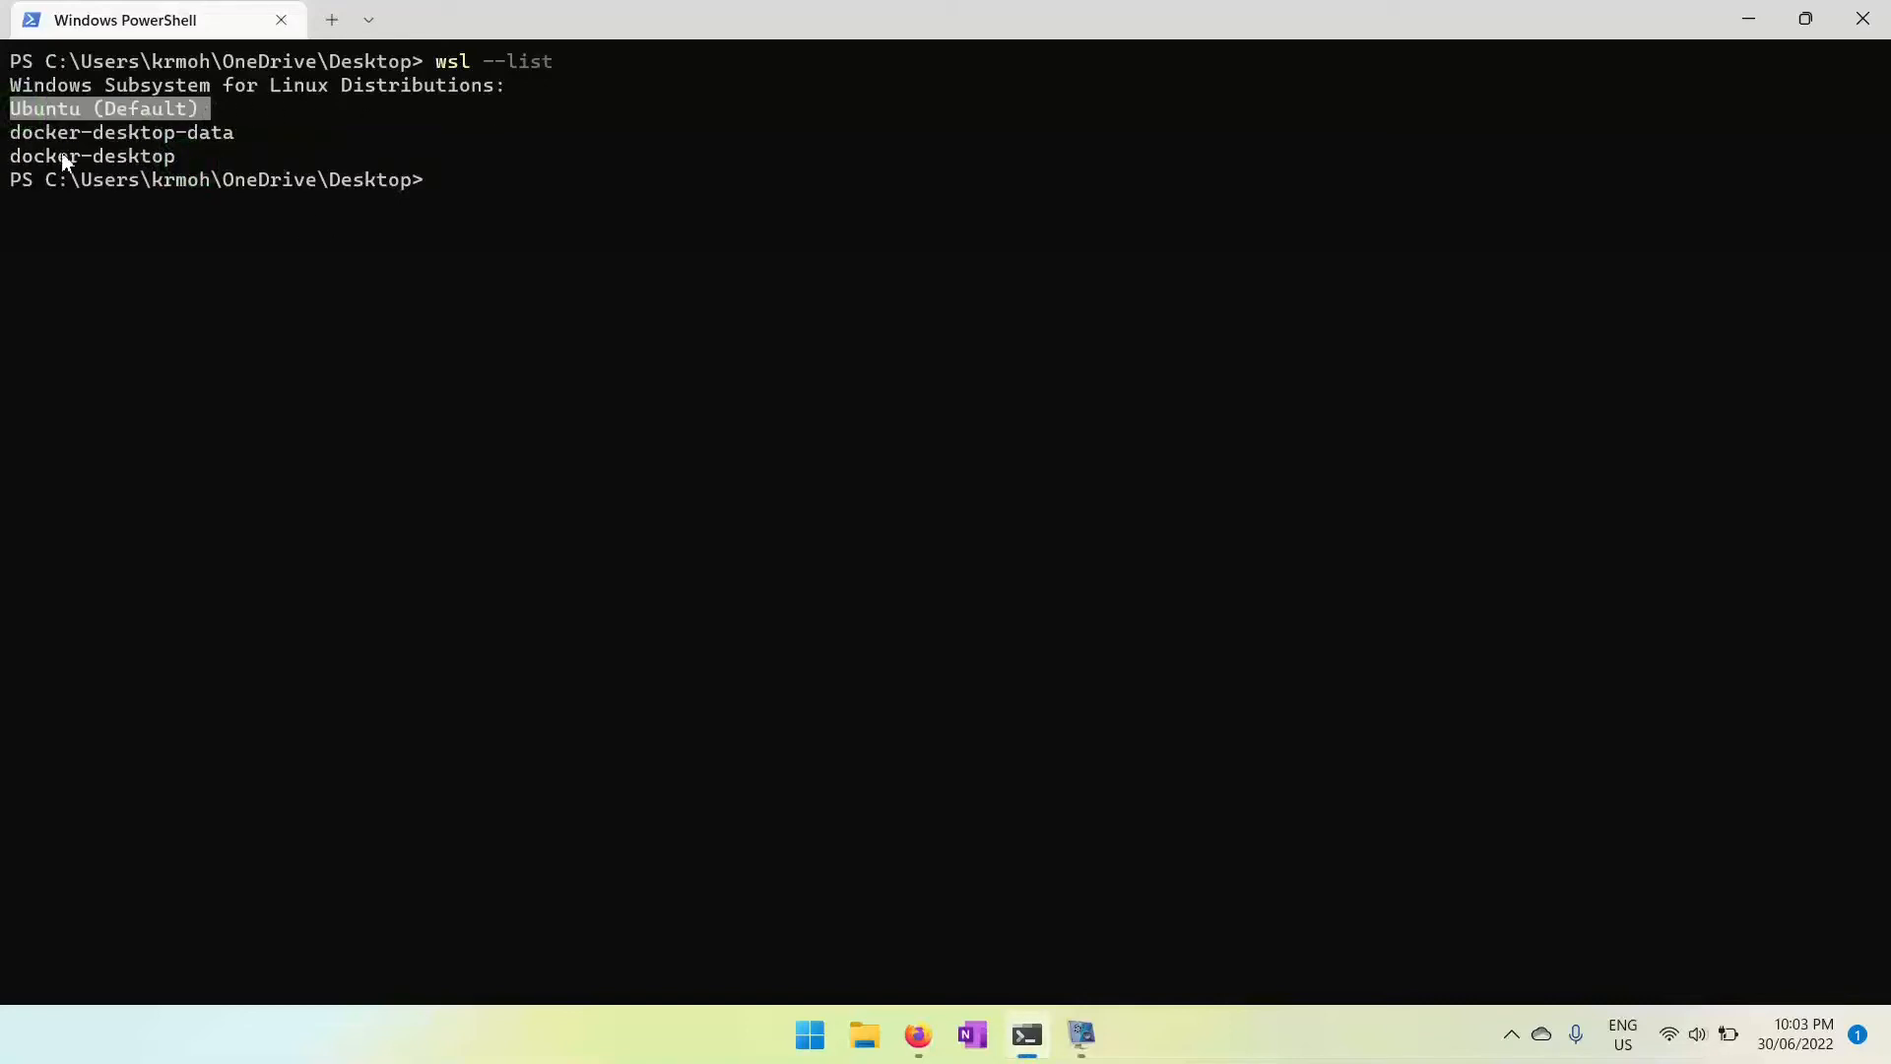
left_click(147, 158)
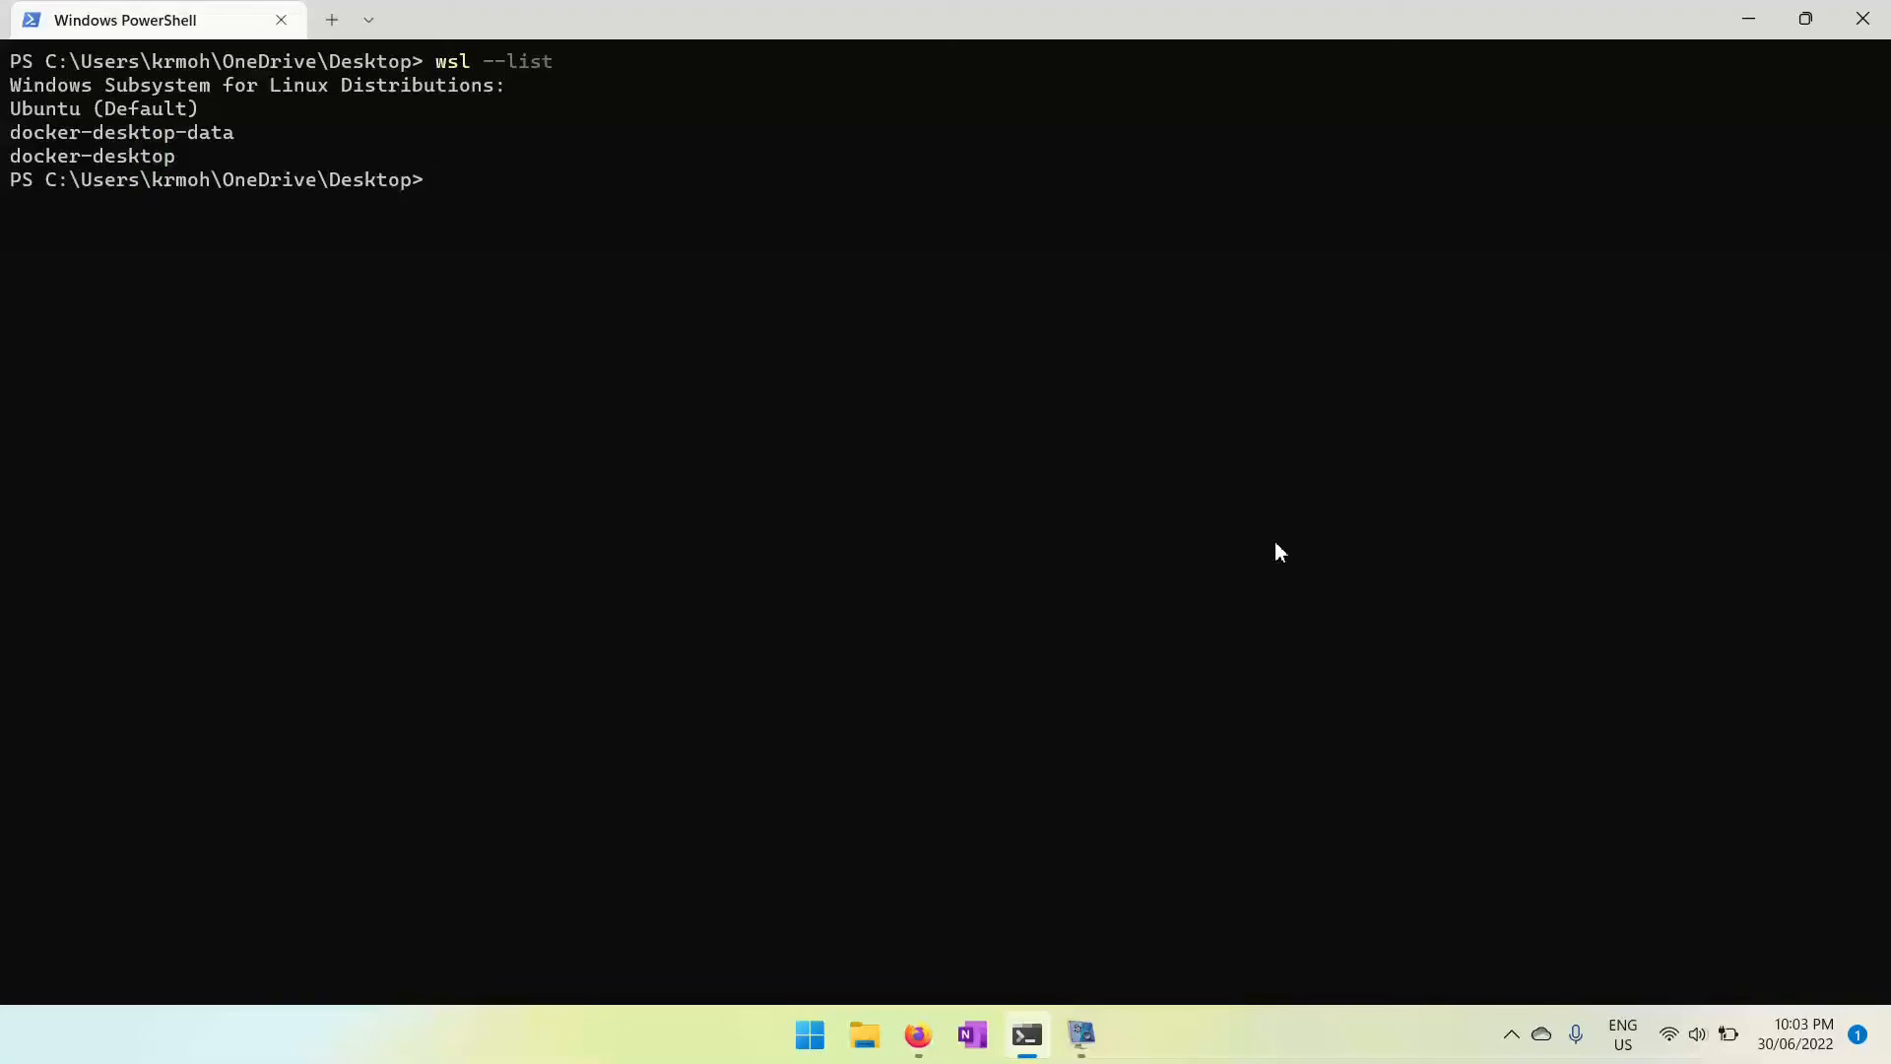
type("wsl --s")
type("hutdown")
Run wsl --shutdown to stop all running WSL distributions
key("Return")
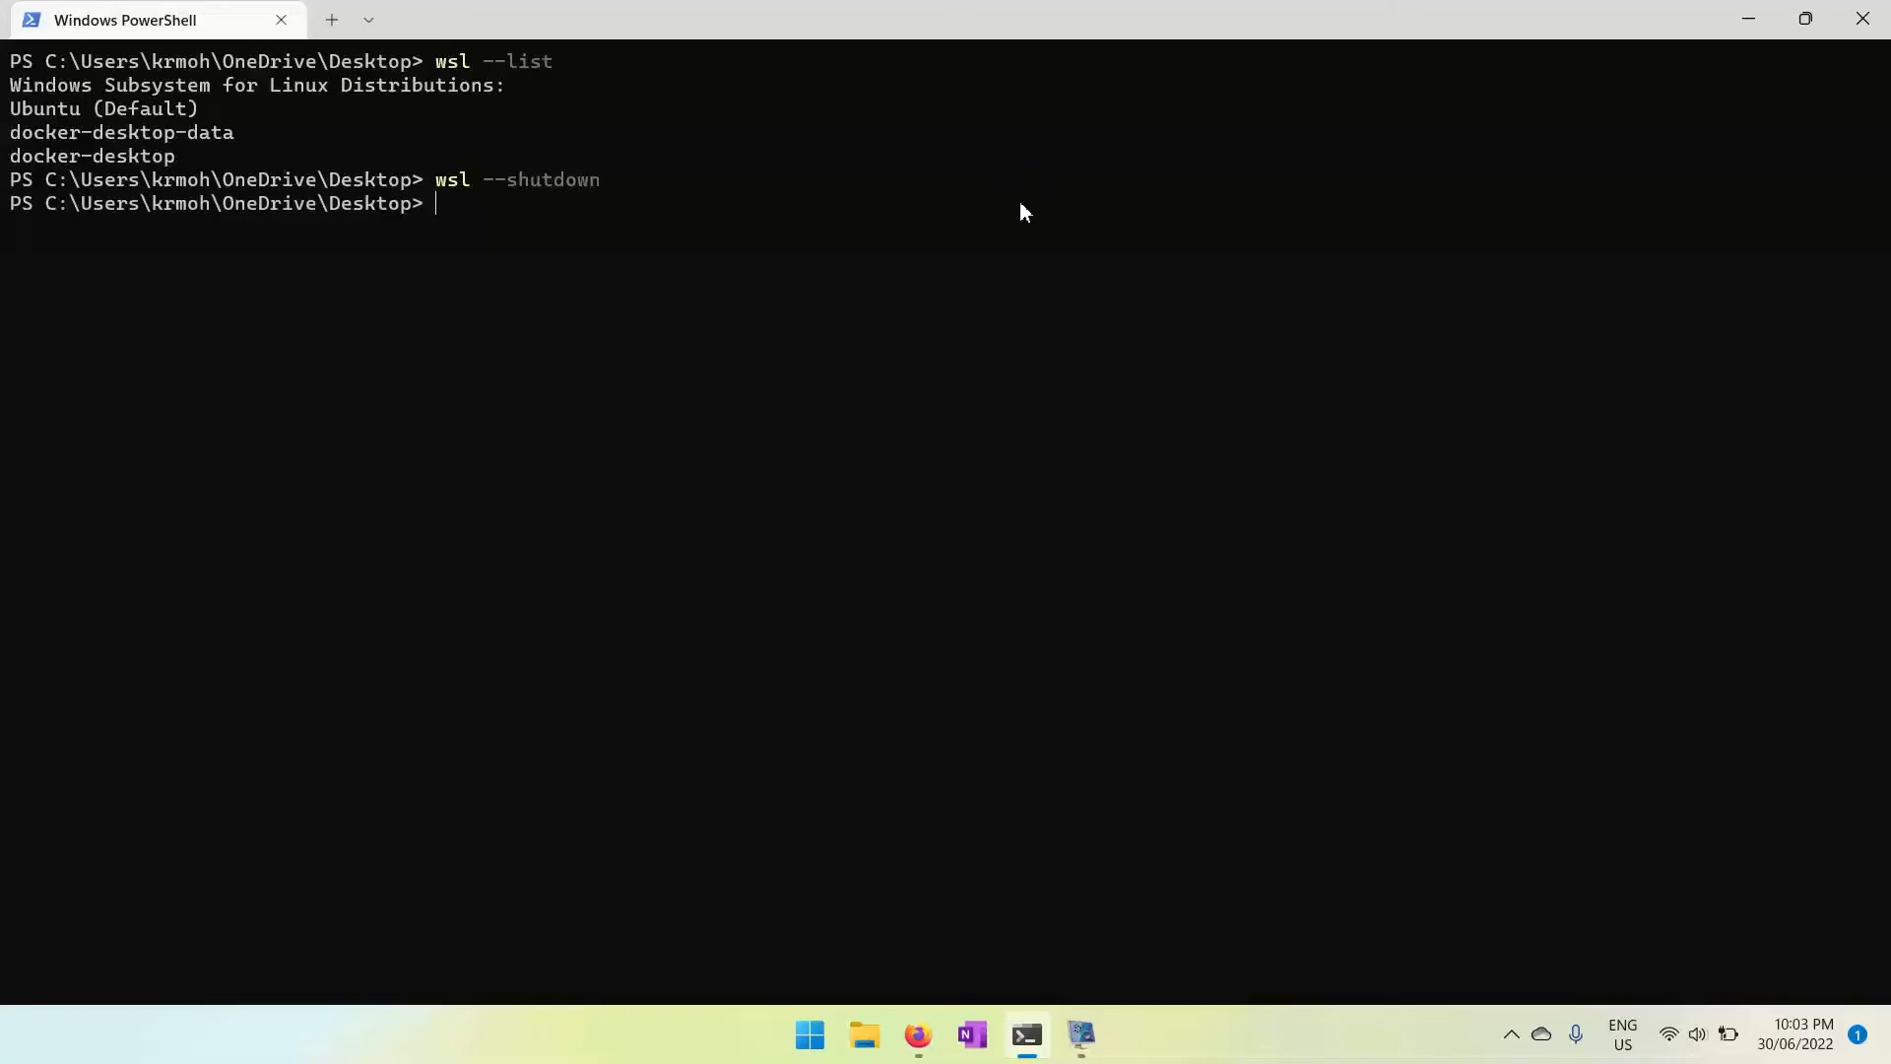
Relaunch Docker Desktop from Windows search and dismiss the Tip of the Week
key("super")
type("docker")
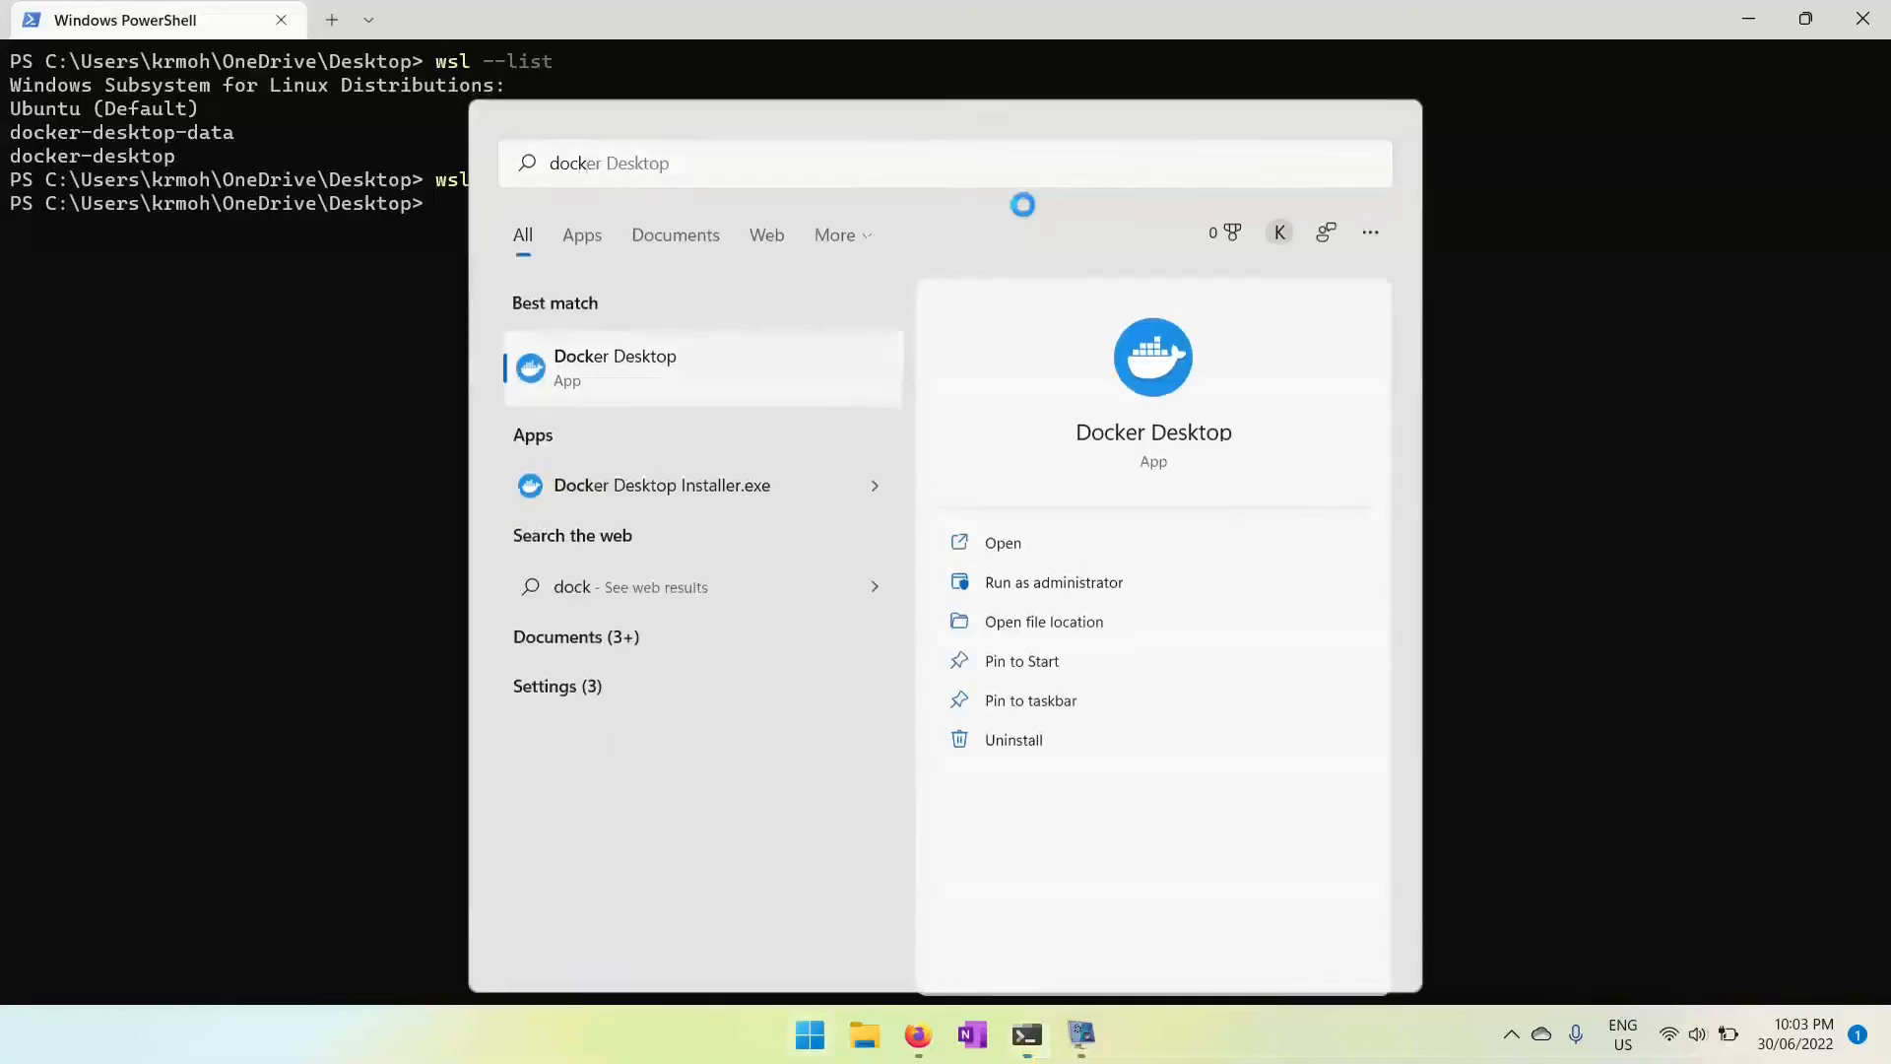
key("Return")
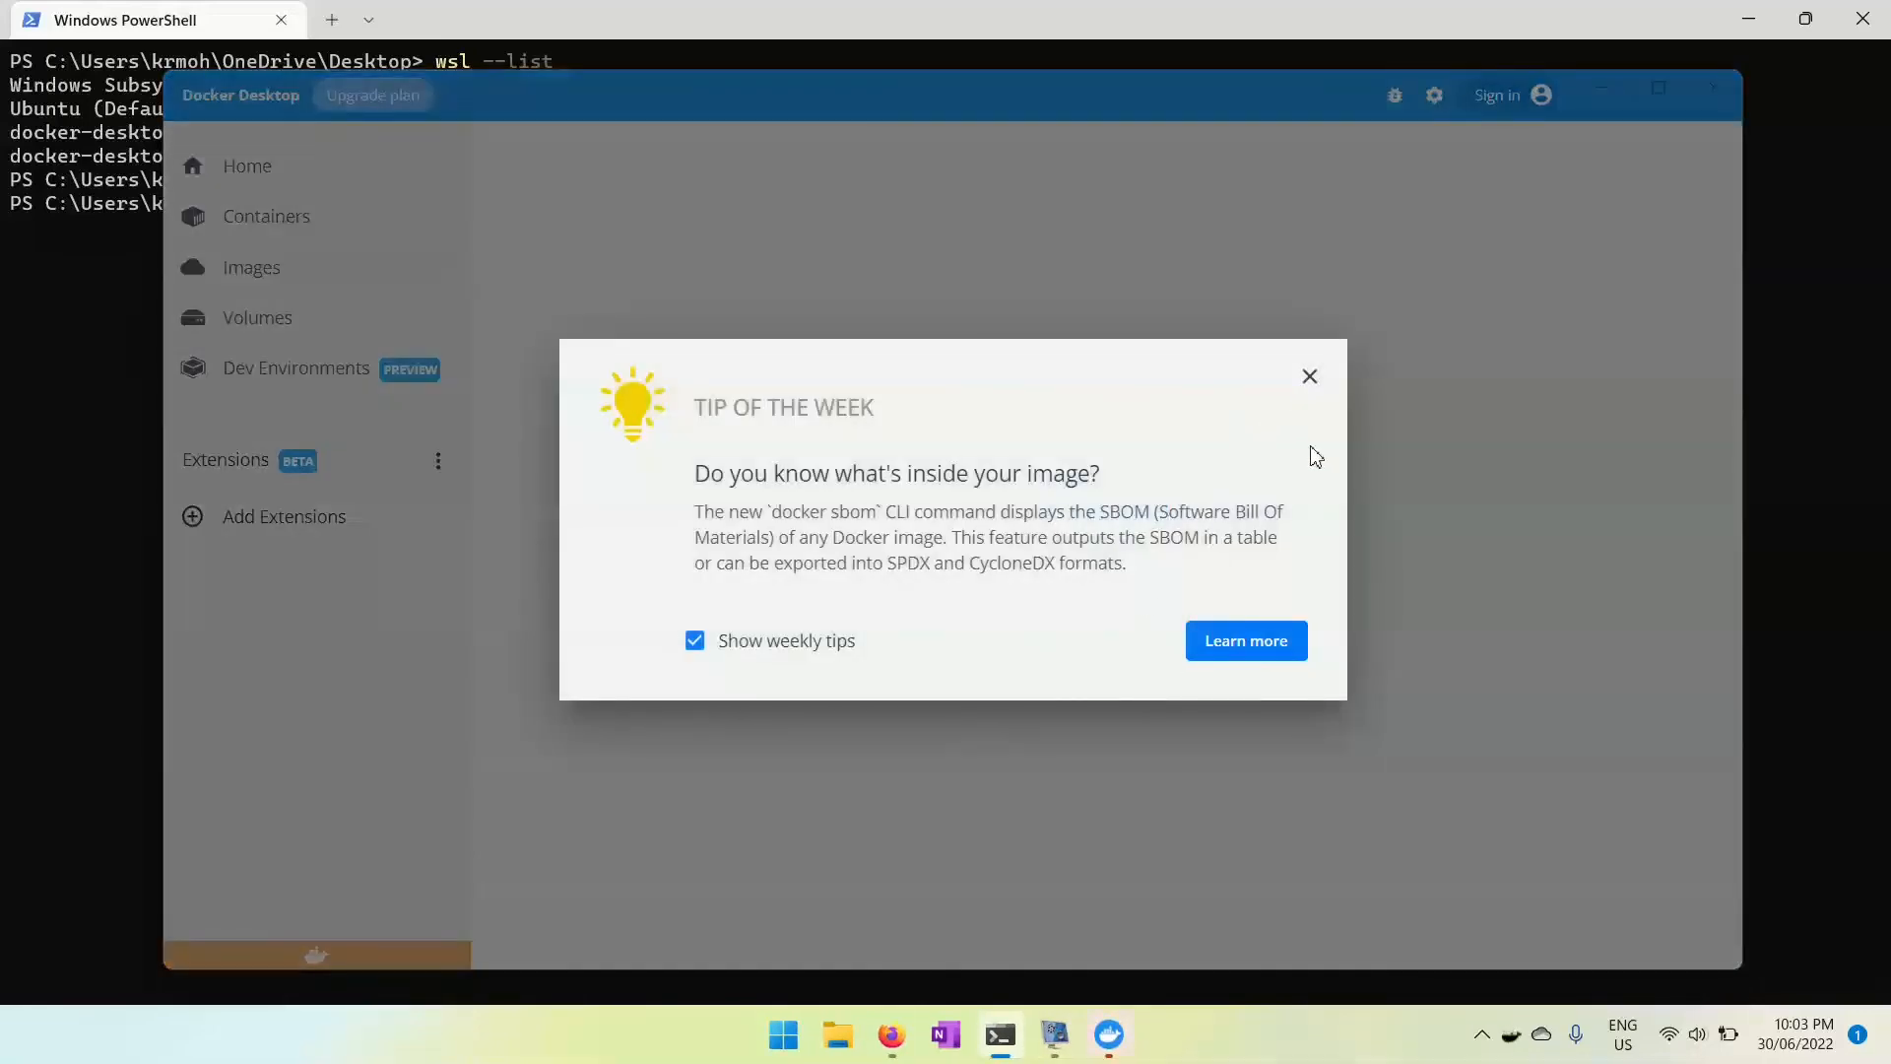
left_click(1309, 377)
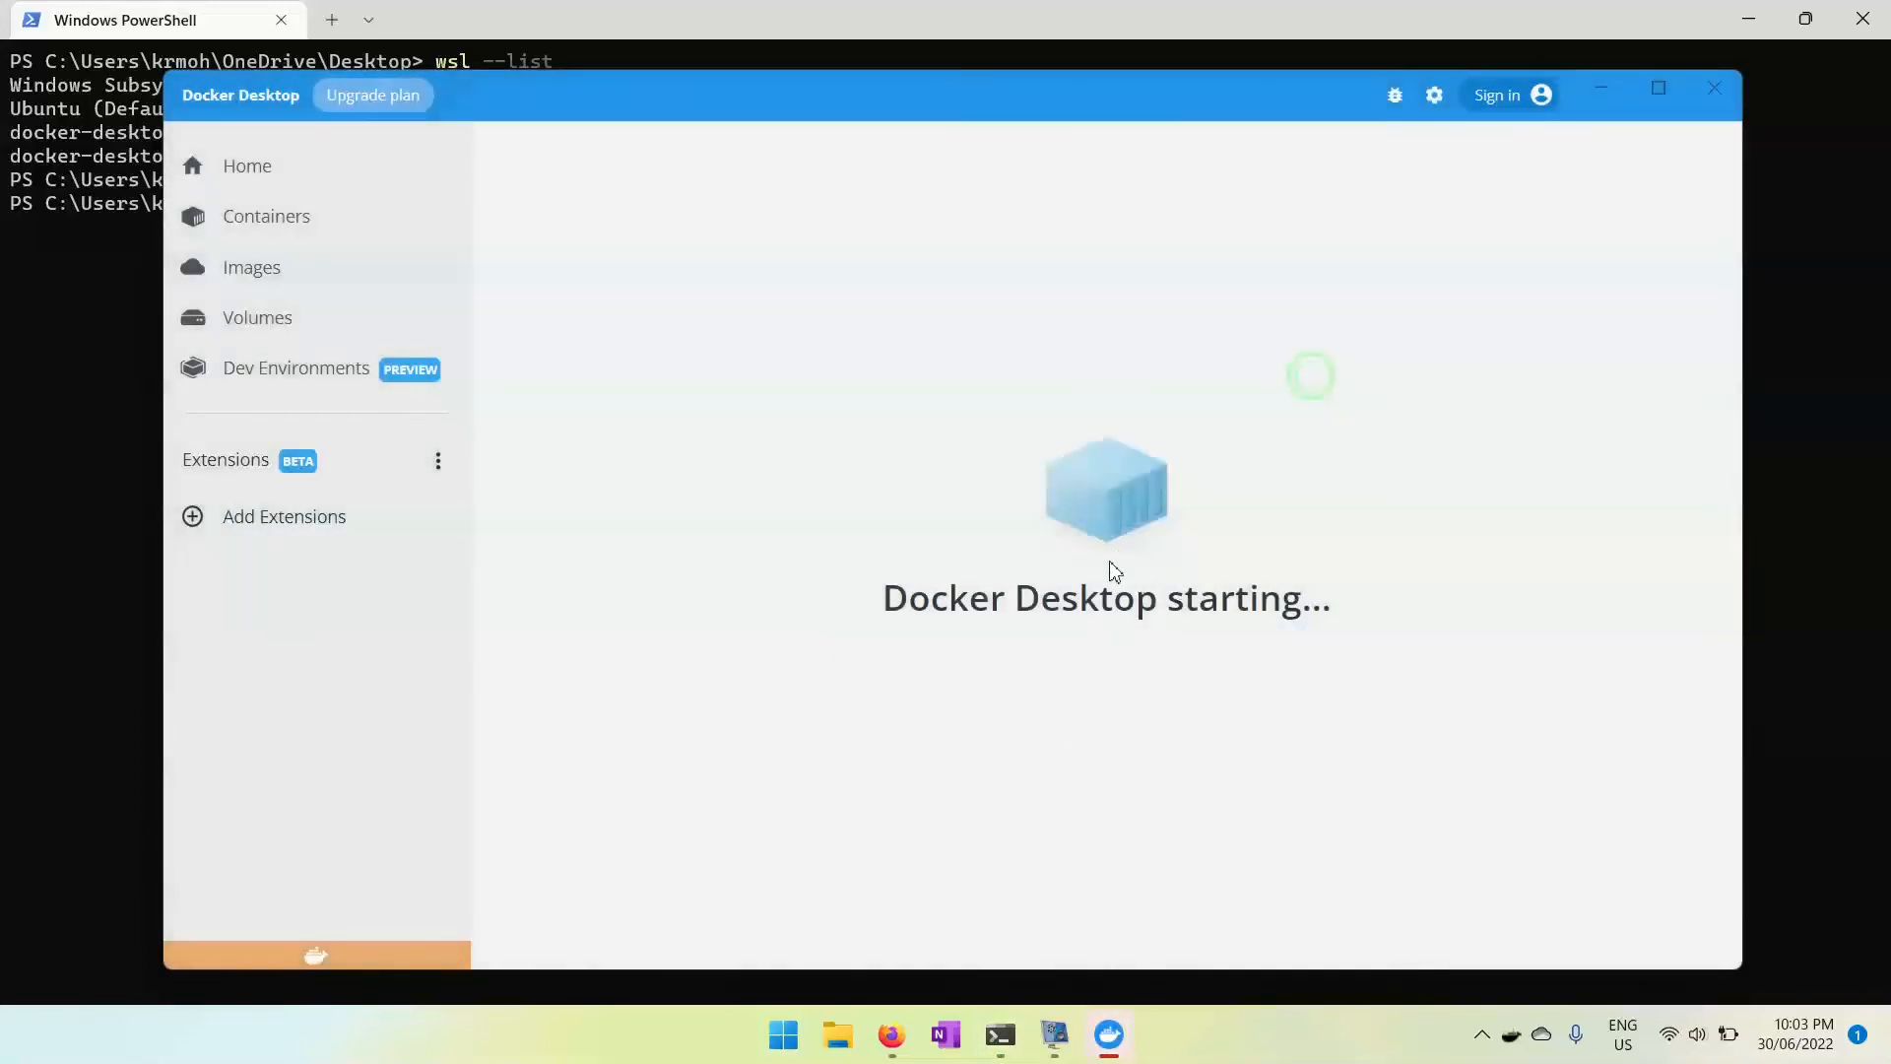
Re-run wsl --list in PowerShell to show the three WSL distributions again
left_click(118, 226)
key("Up")
key("Up")
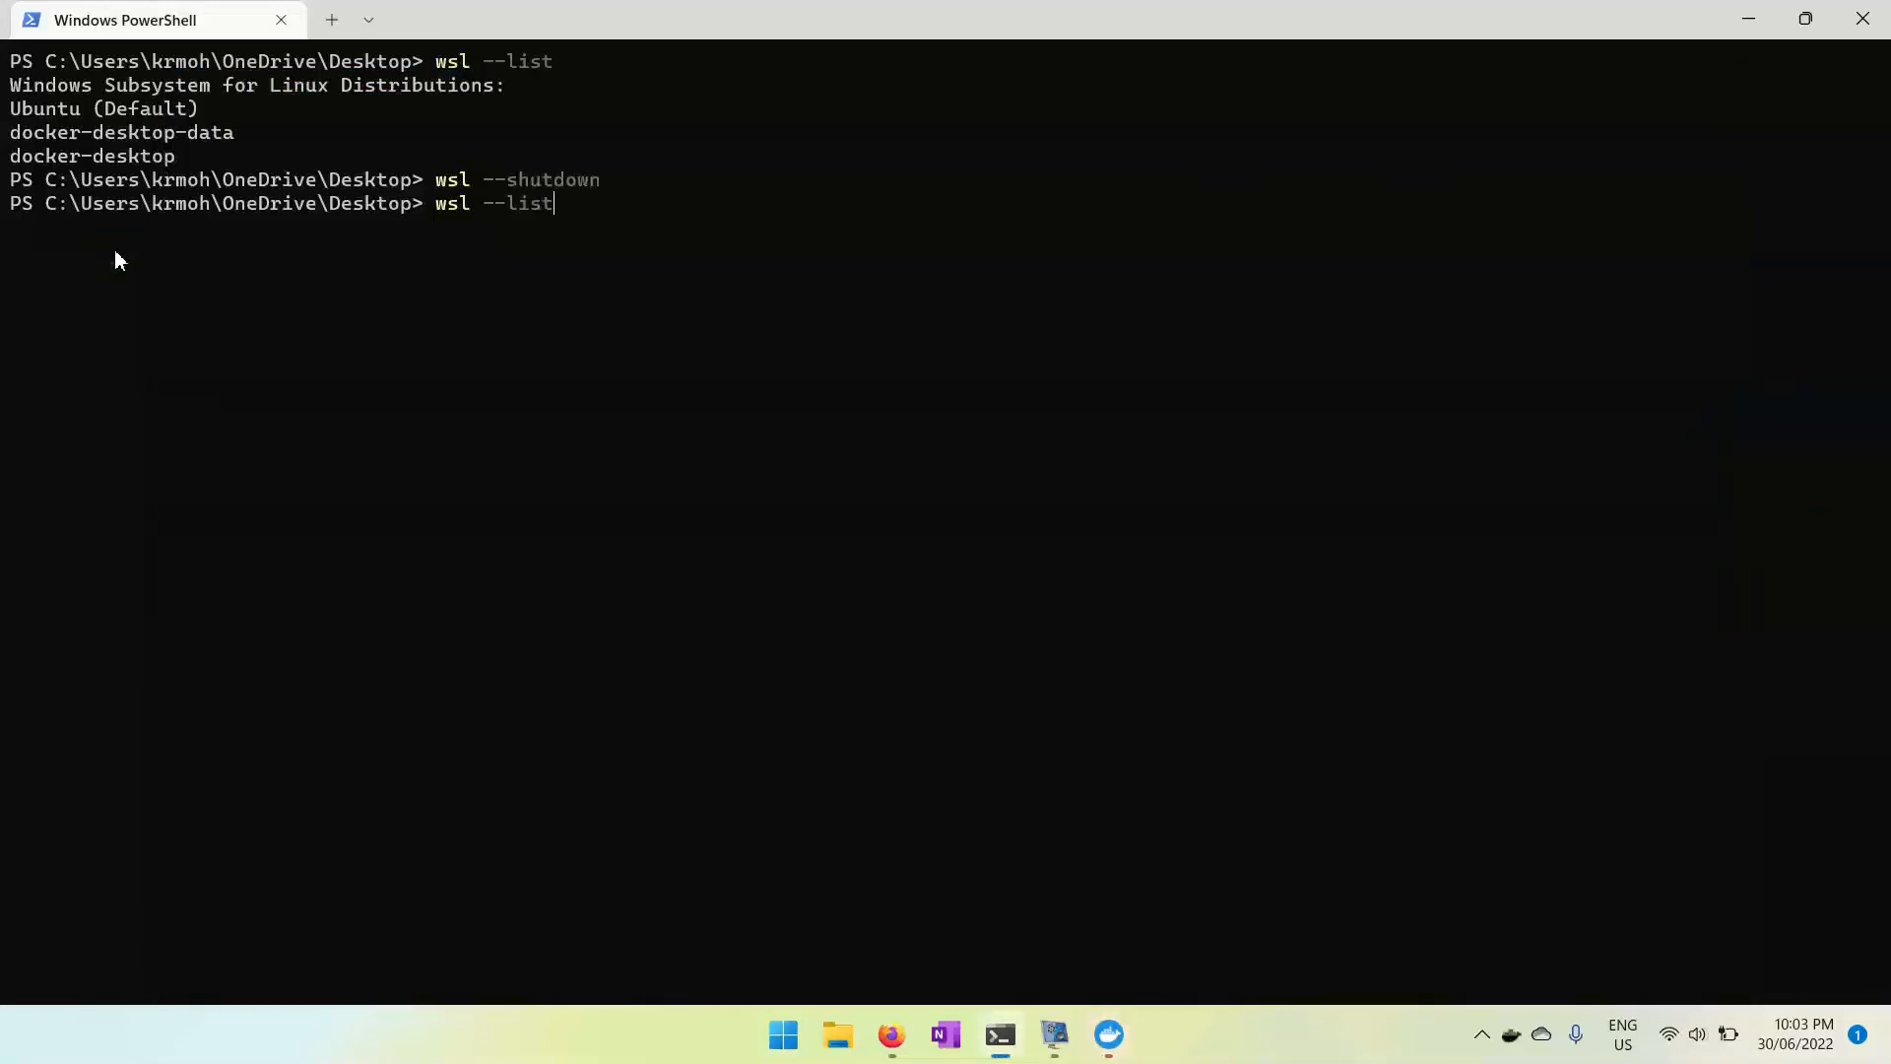
key("Return")
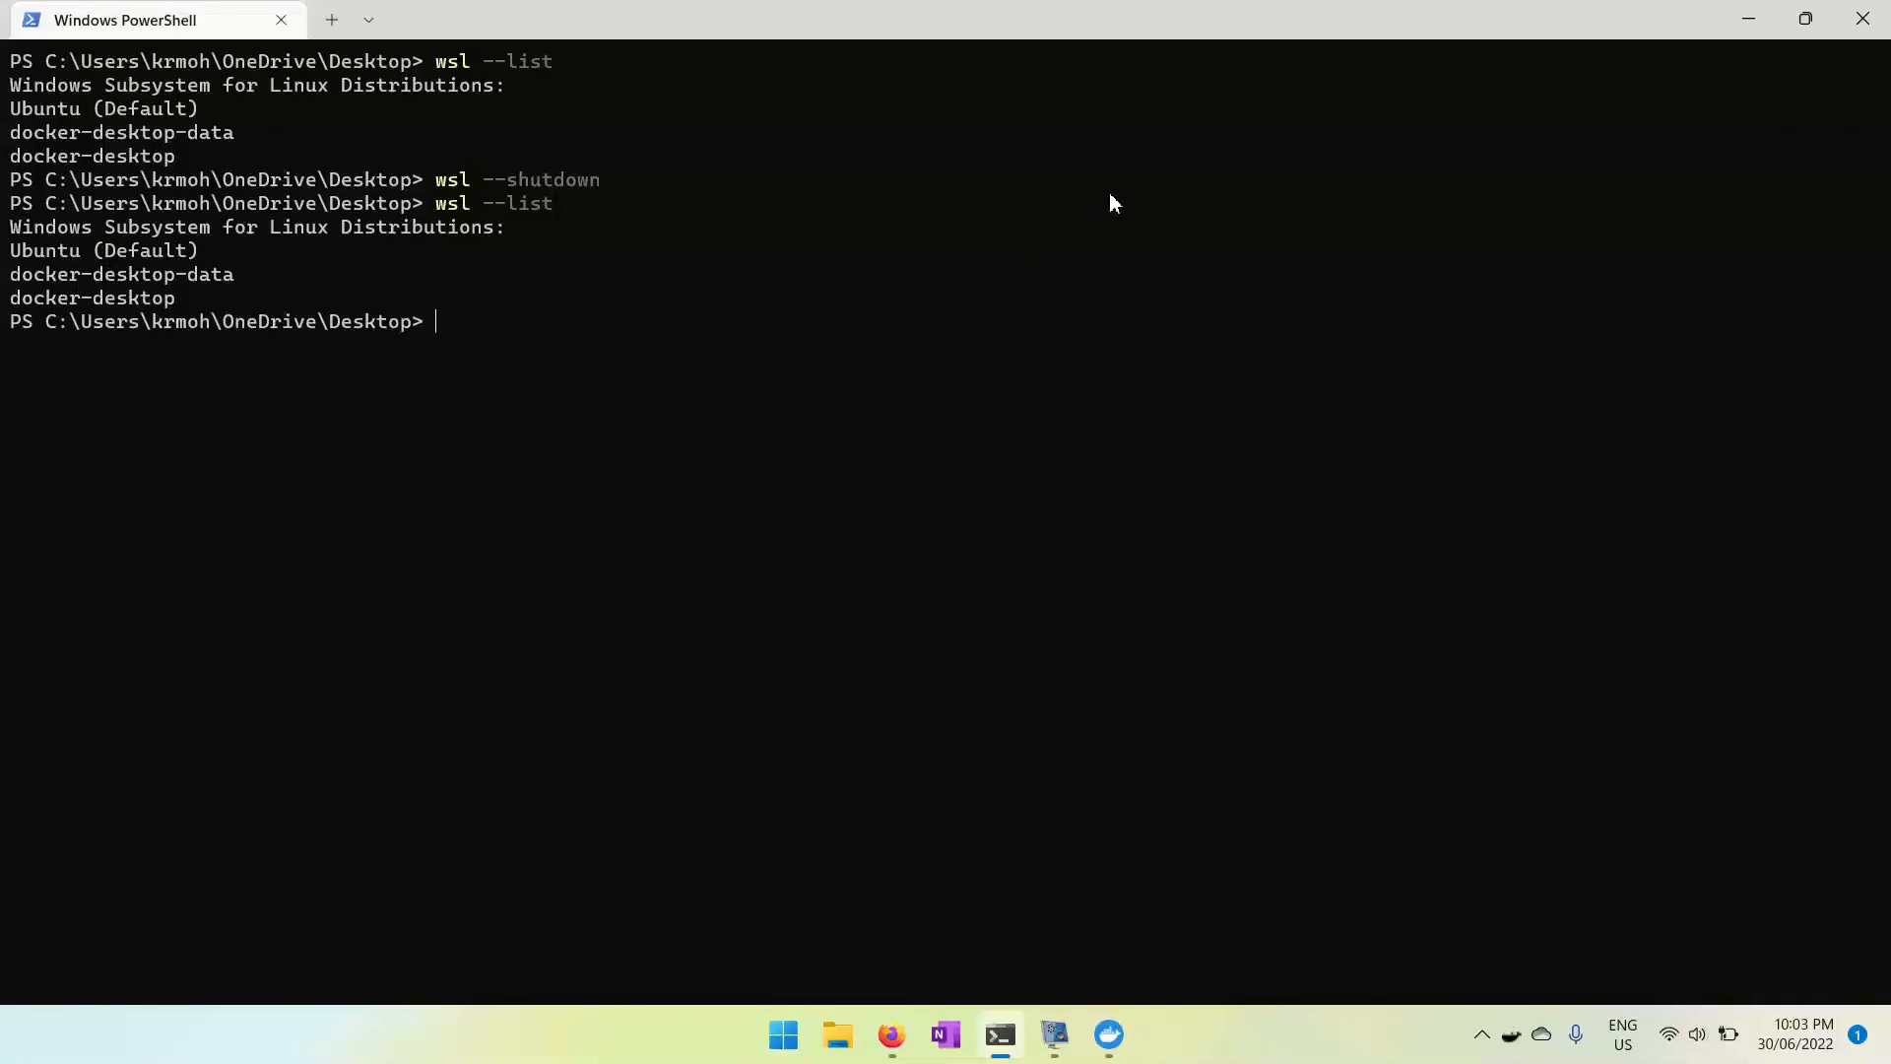
Minimize PowerShell so Docker Desktop's starting screen is back in view
left_click(1749, 20)
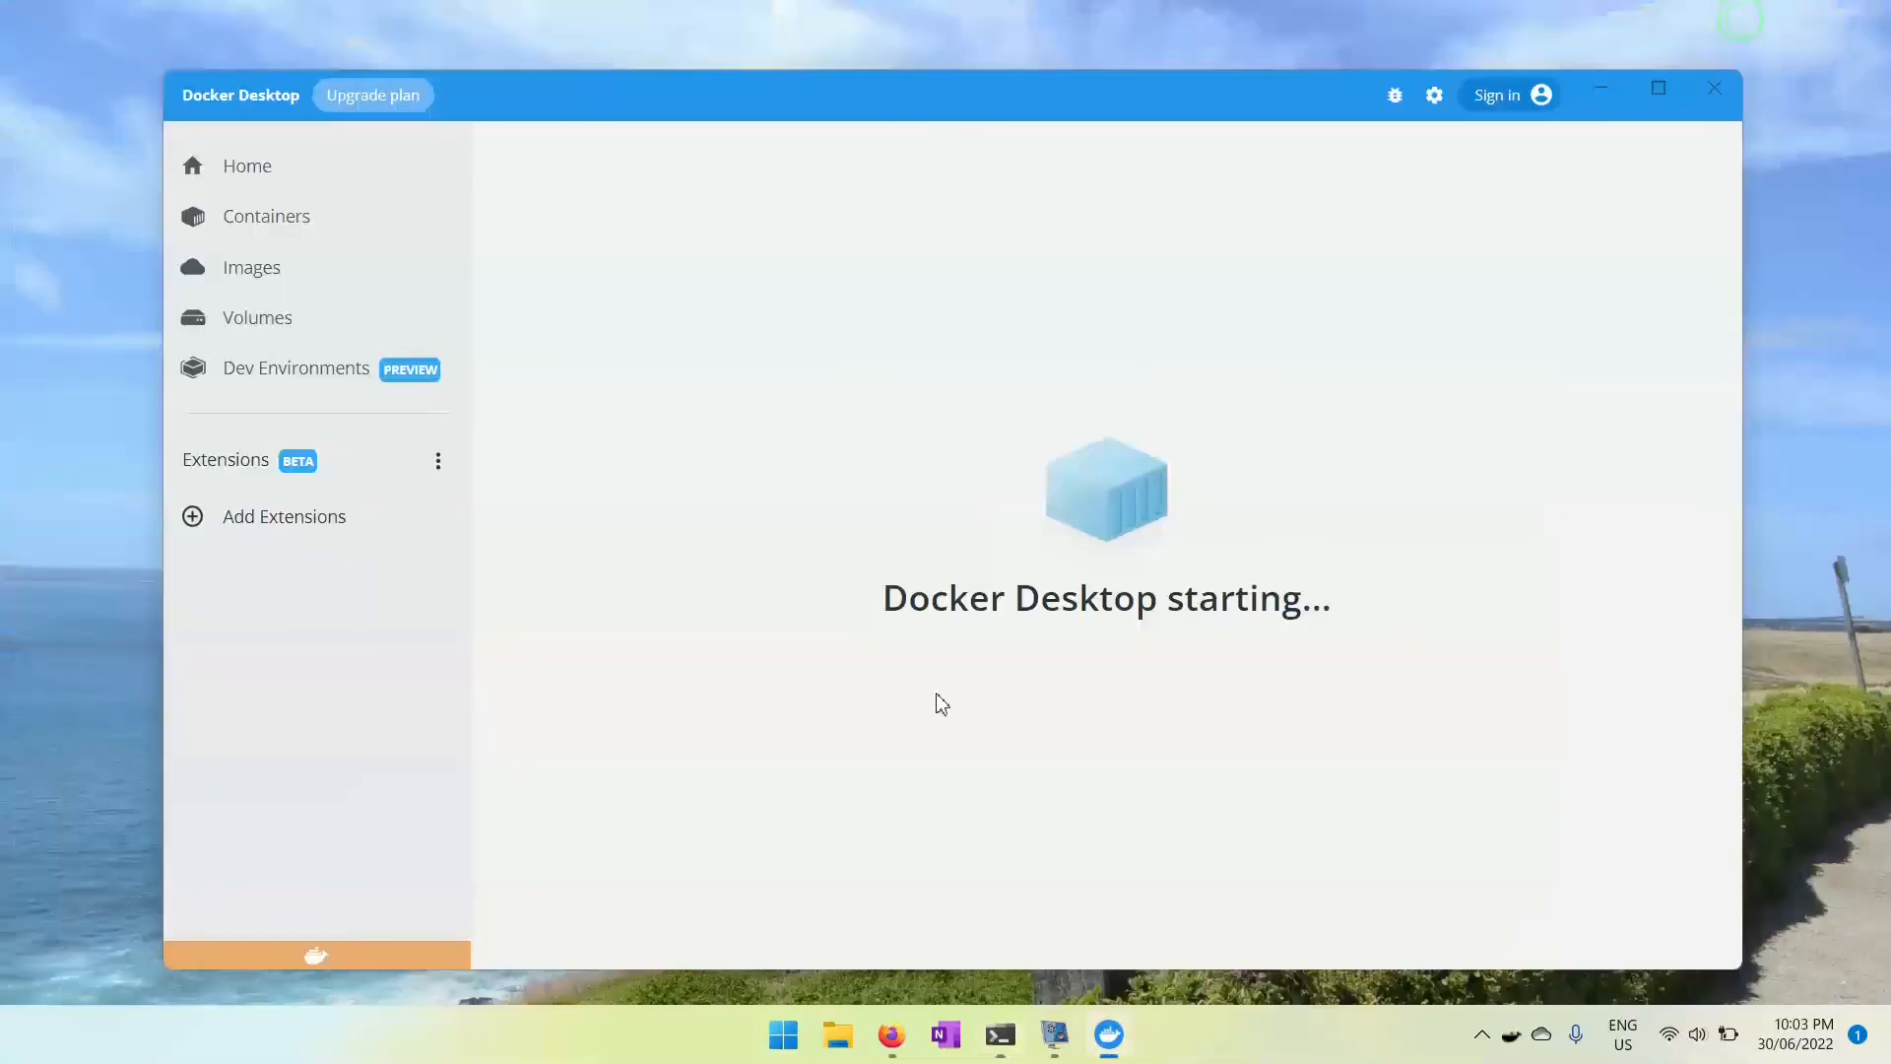